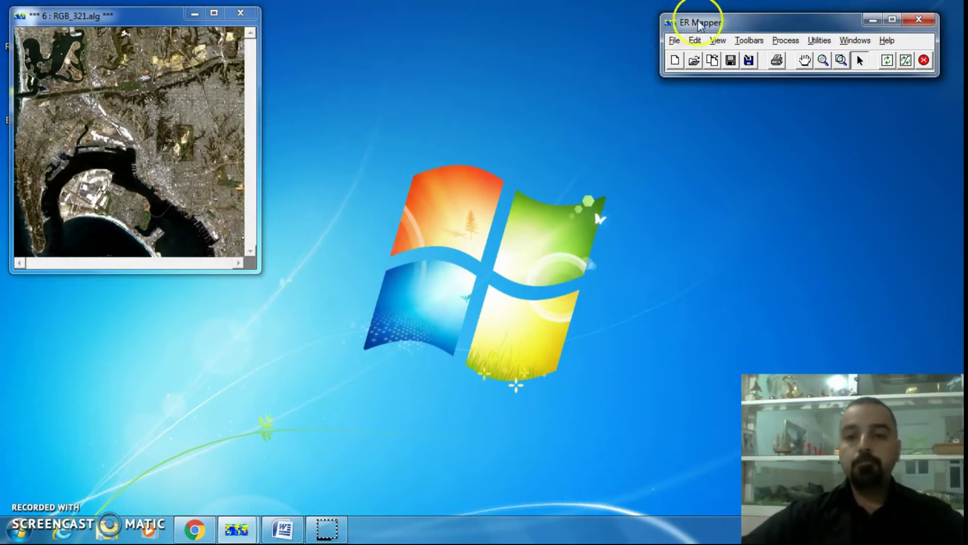
left_click(718, 41)
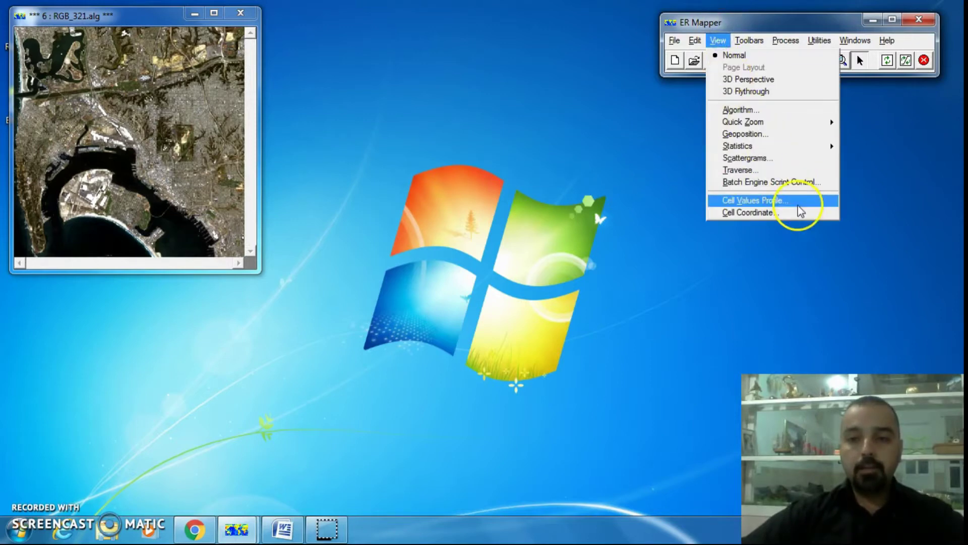
left_click(766, 201)
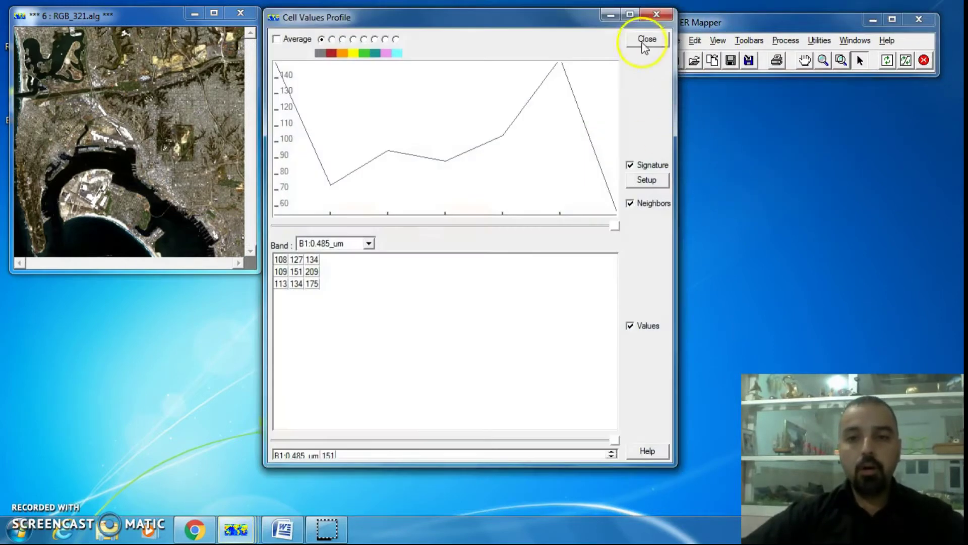
left_click(642, 39)
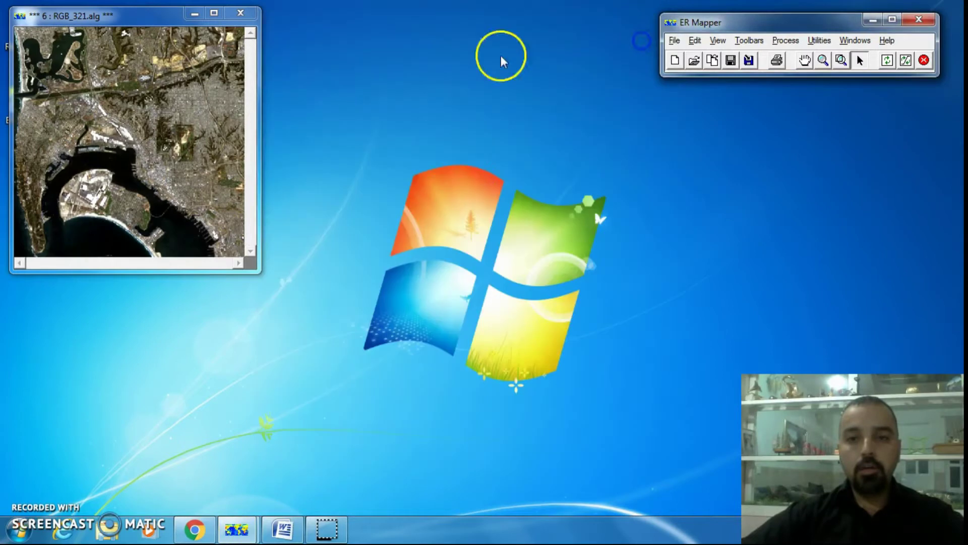
Step: Open the Cell Values Profile for the RGB_321 image from the image itself
right_click(158, 99)
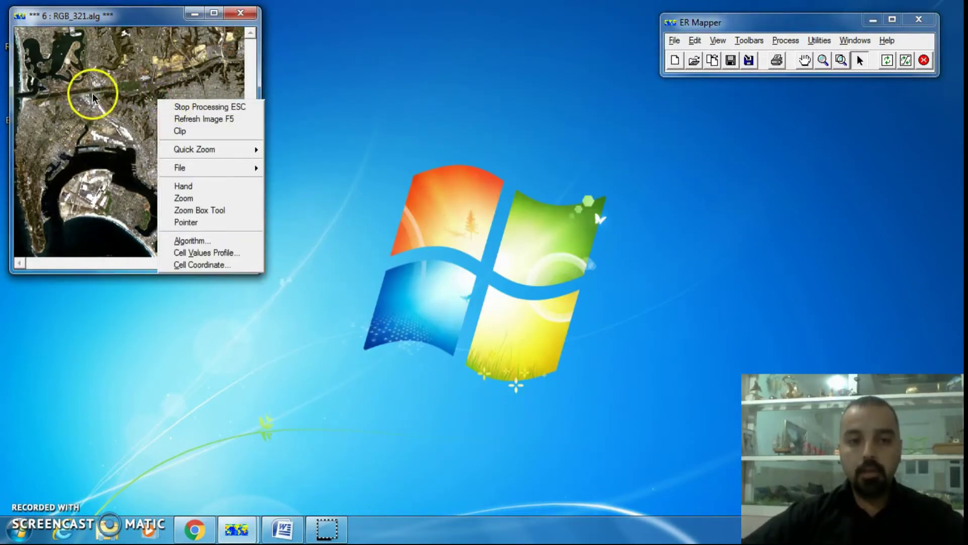
left_click(232, 253)
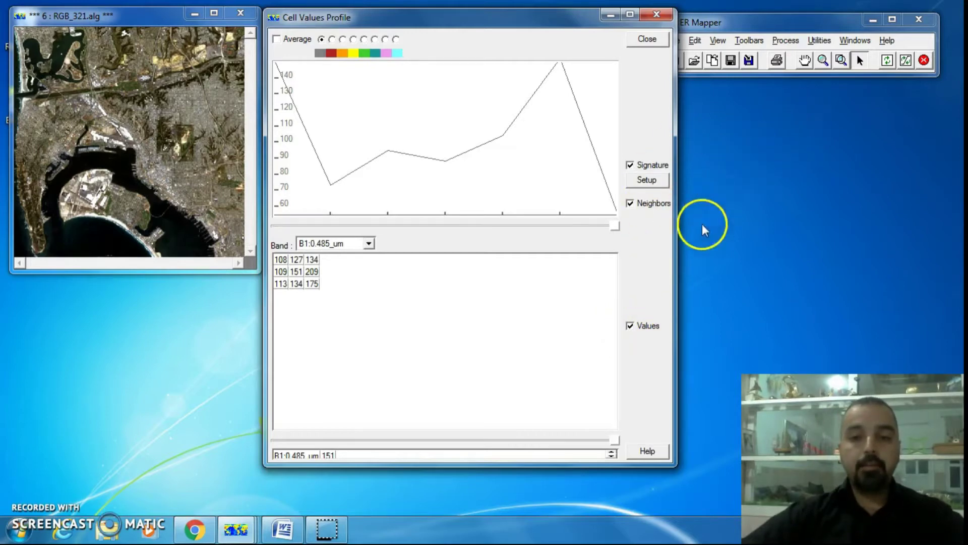
Step: Toggle the Signature, Neighbors and Values displays of the cell profile off and on, leaving all three enabled
left_click(630, 165)
left_click(630, 165)
left_click(630, 165)
left_click(630, 165)
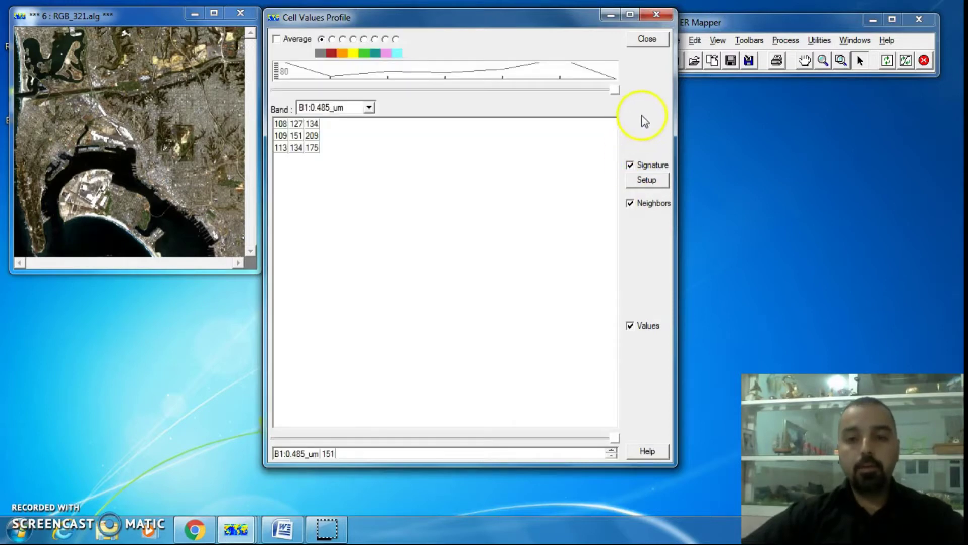
left_click(630, 165)
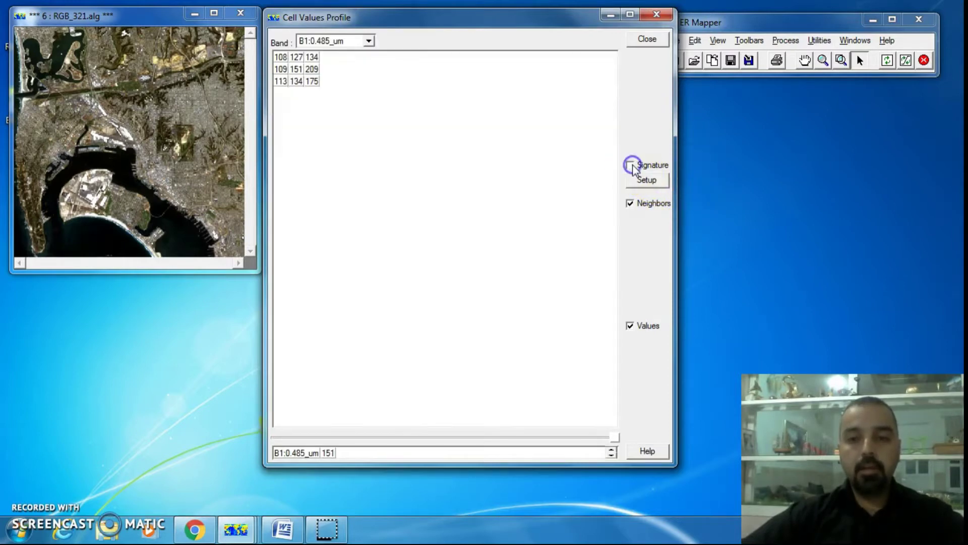
left_click(630, 203)
left_click(630, 203)
left_click(630, 203)
left_click(630, 203)
left_click(630, 325)
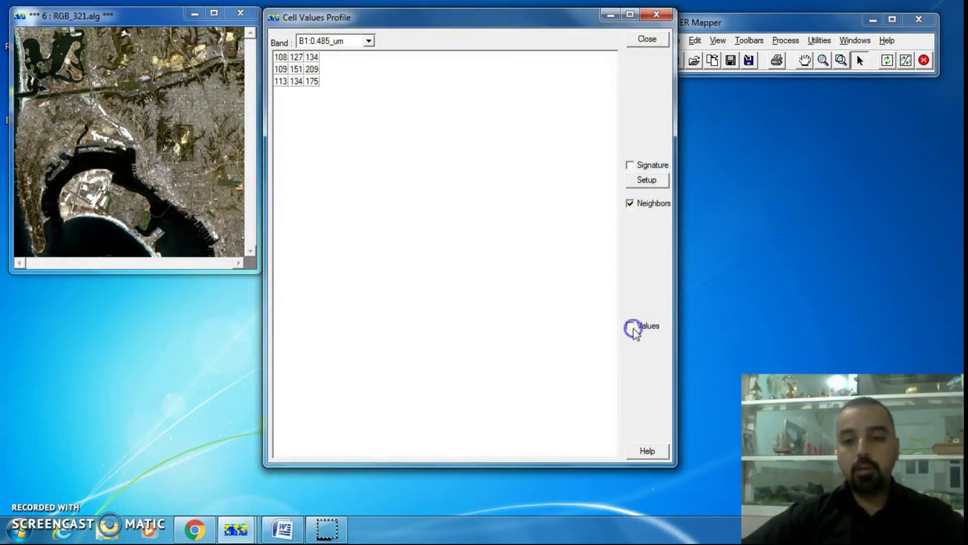
left_click(630, 326)
left_click(630, 165)
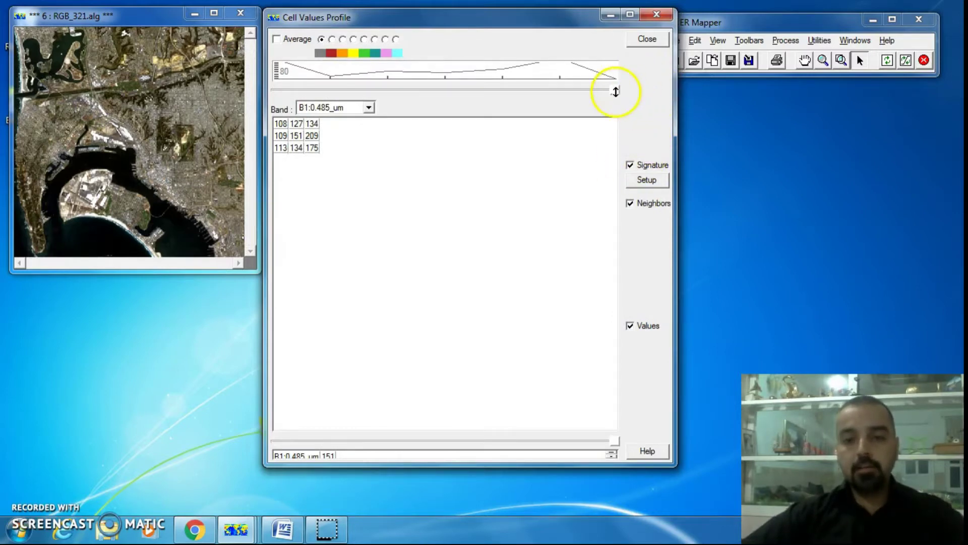
Step: Resize the profile's sections so the signature graph is taller and the values list shows all seven bands
mouse_move(616, 91)
left_mouse_down()
mouse_move(590, 219)
mouse_move(608, 250)
mouse_move(603, 323)
mouse_move(629, 166)
mouse_move(610, 92)
left_mouse_up()
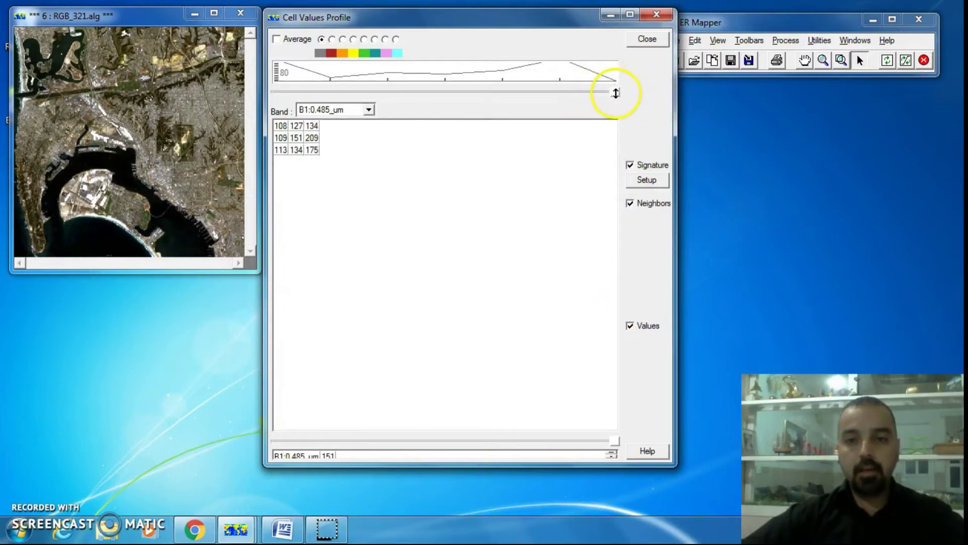
left_click_drag(616, 93, 621, 217)
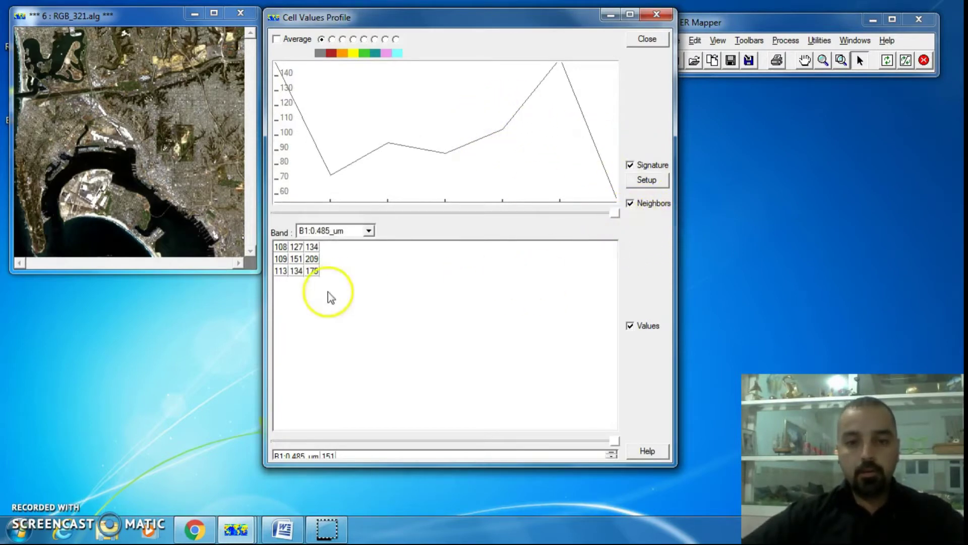
left_click_drag(615, 439, 615, 345)
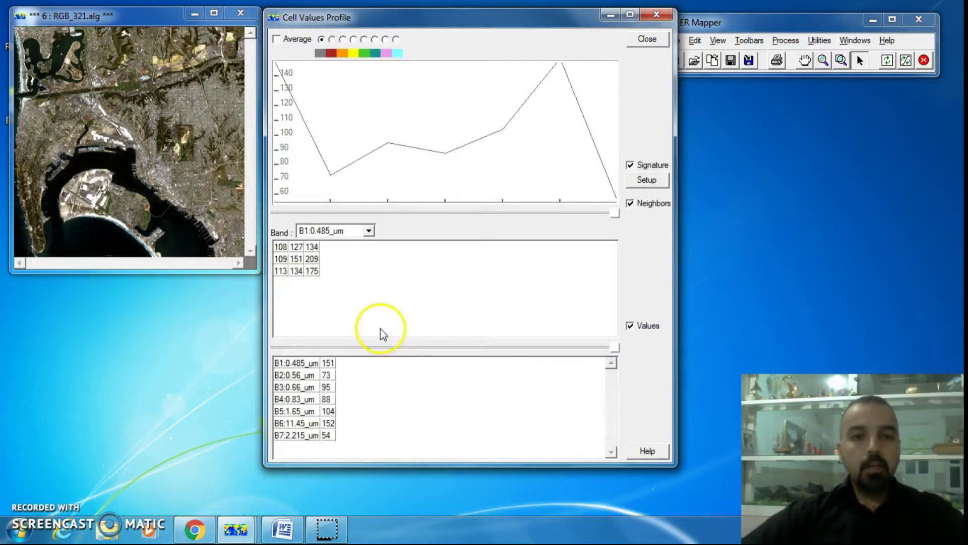
Step: Sample a cell in the urban area, then magnify that area with the Zoom Box Tool until individual pixels are distinguishable
left_click(174, 108)
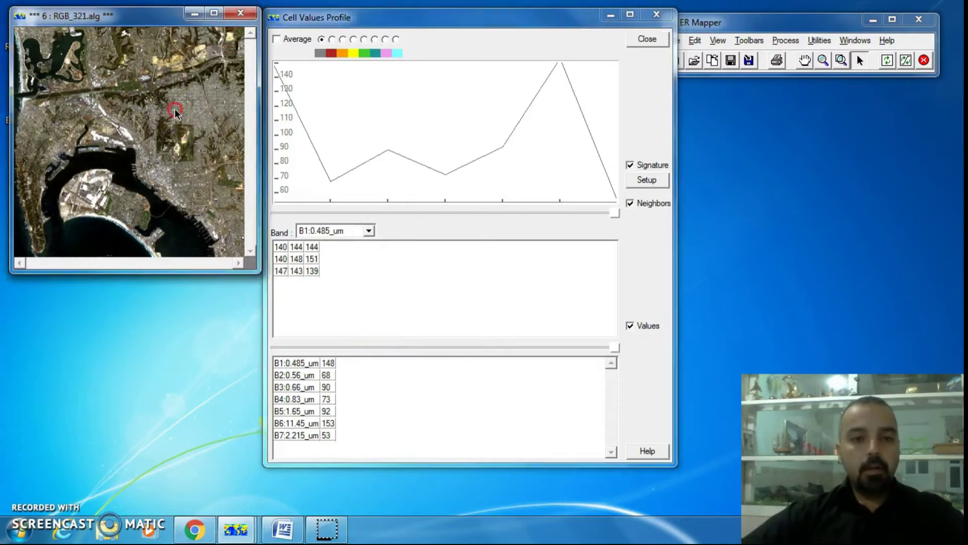
right_click(174, 110)
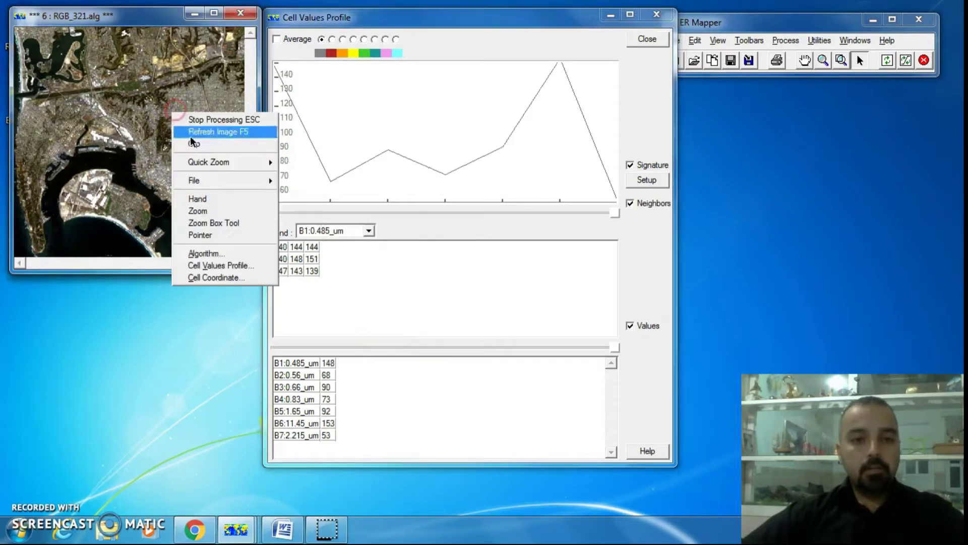
left_click(241, 223)
left_click_drag(176, 108, 205, 140)
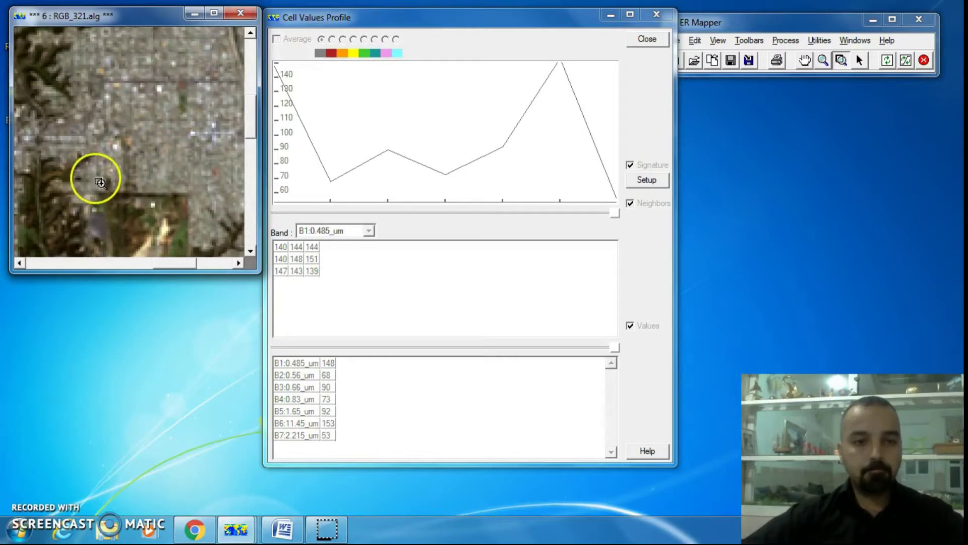
left_click_drag(121, 174, 176, 205)
left_click_drag(104, 58, 169, 125)
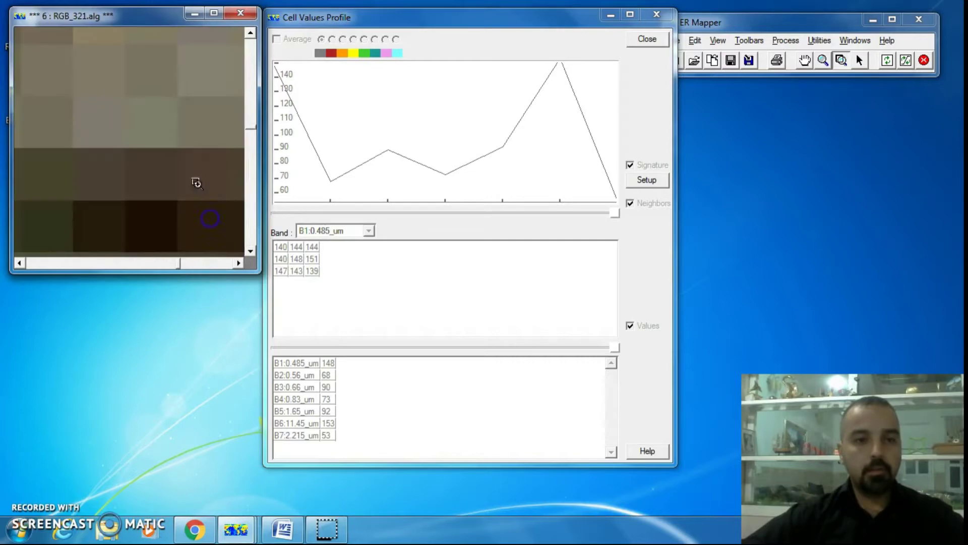
left_click_drag(80, 101, 249, 242)
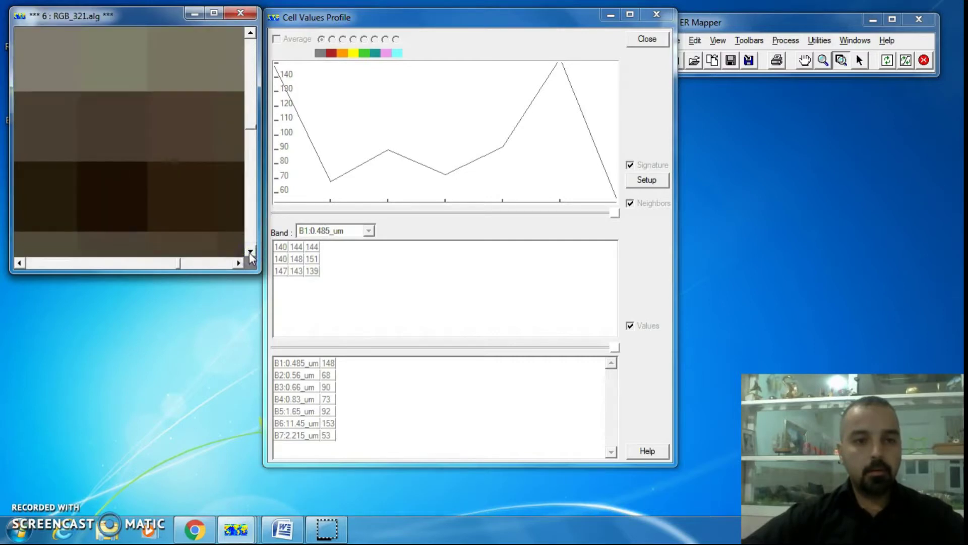
Step: Switch from the Zoom Box Tool back to the Pointer and sample the light pixels in the upper row of the zoomed image
right_click(127, 131)
left_click(113, 19)
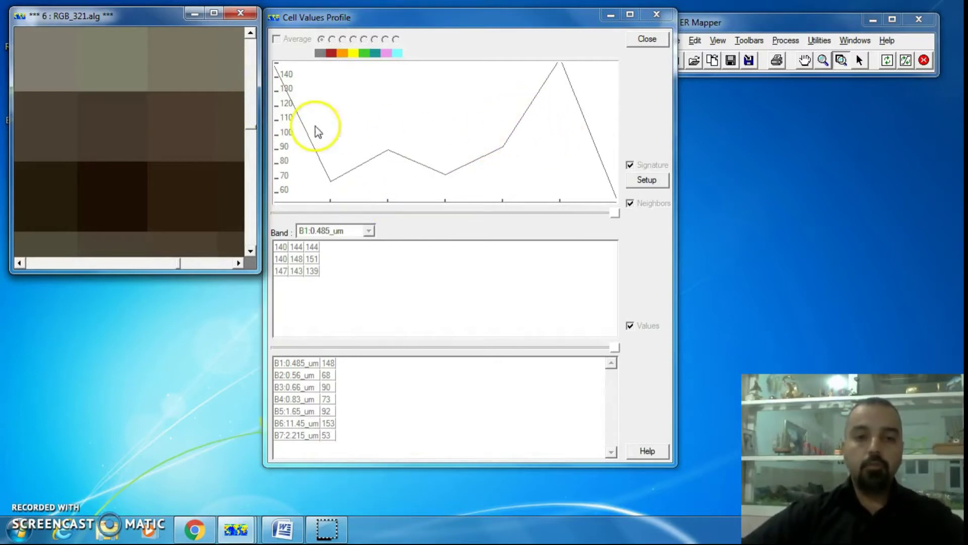
right_click(131, 111)
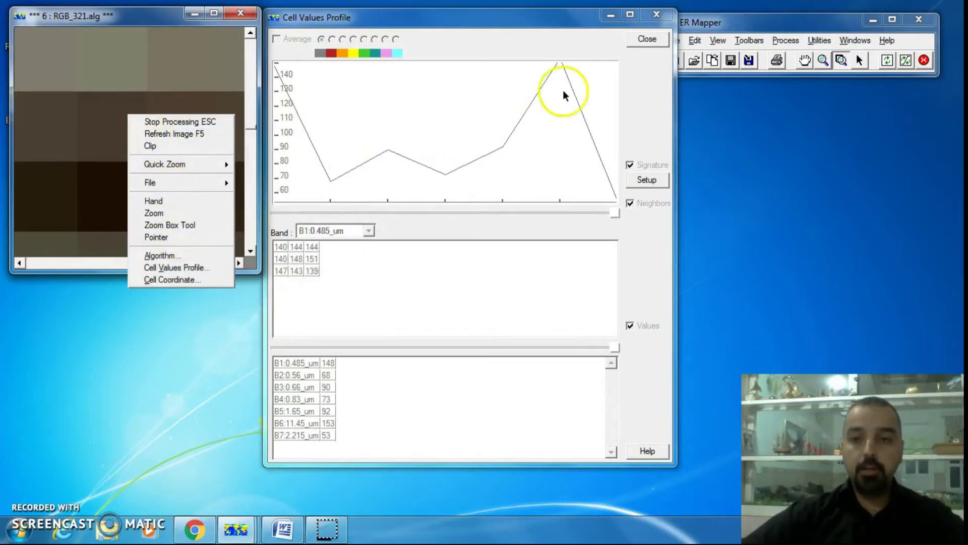
left_click(775, 23)
left_click(859, 60)
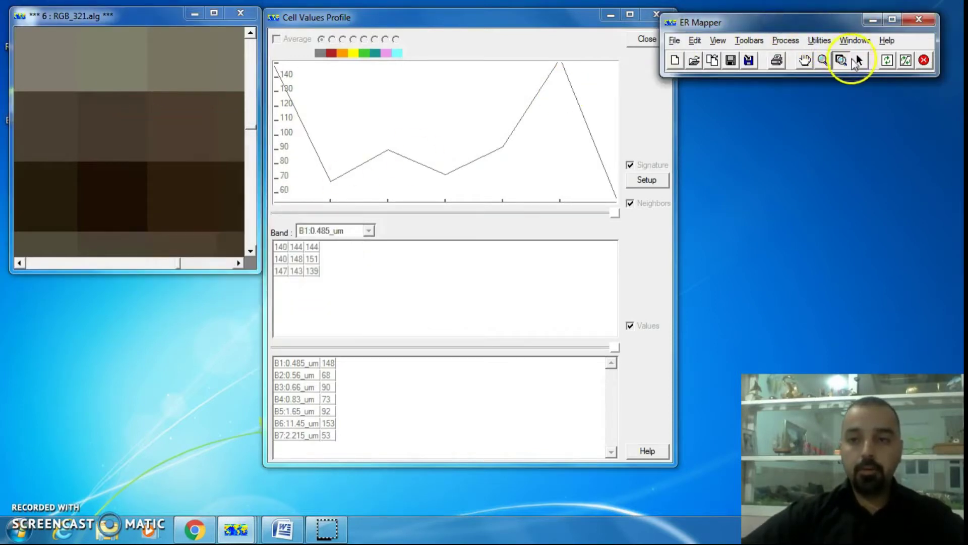
left_click(179, 61)
right_click(122, 83)
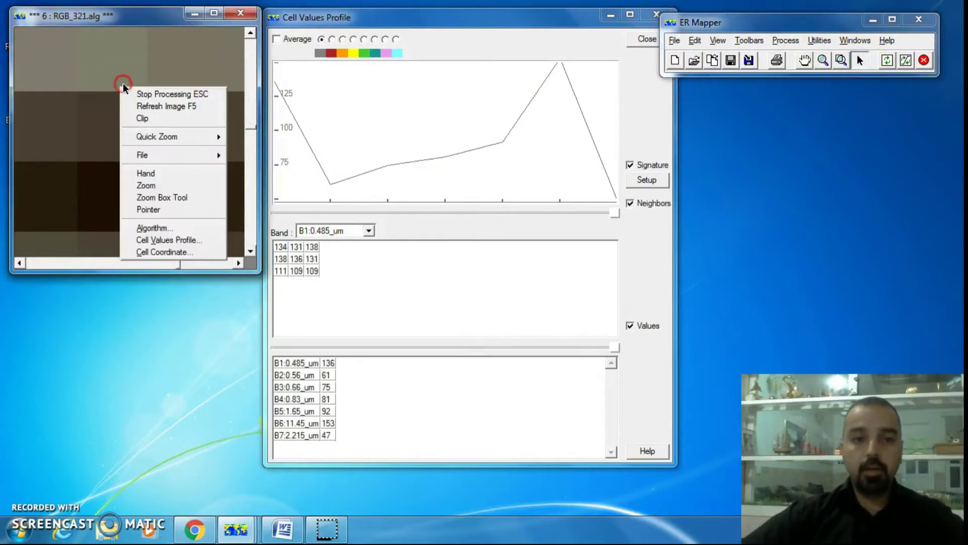
left_click(177, 208)
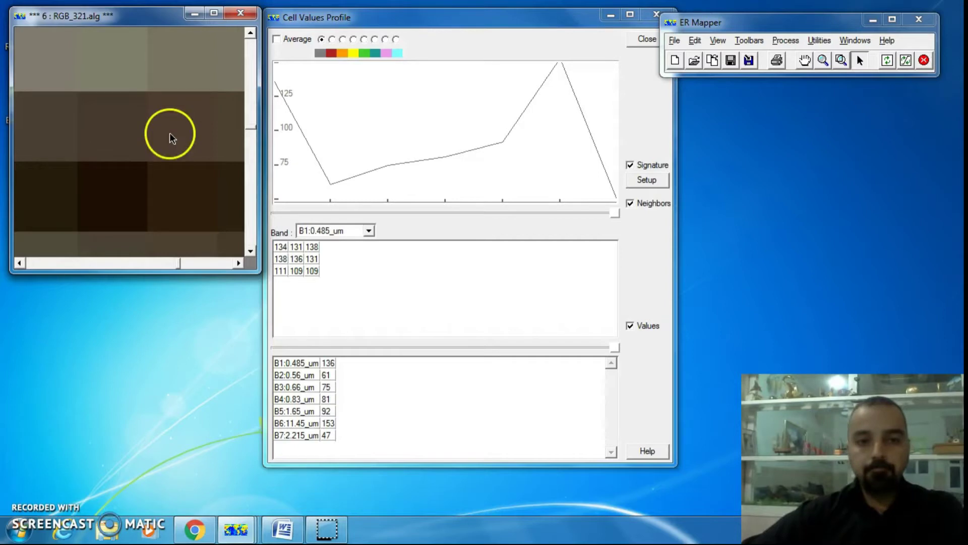
Step: Compare the signature, neighbor and band values of pixels in the brown middle row and the dark row below it
left_click(130, 127)
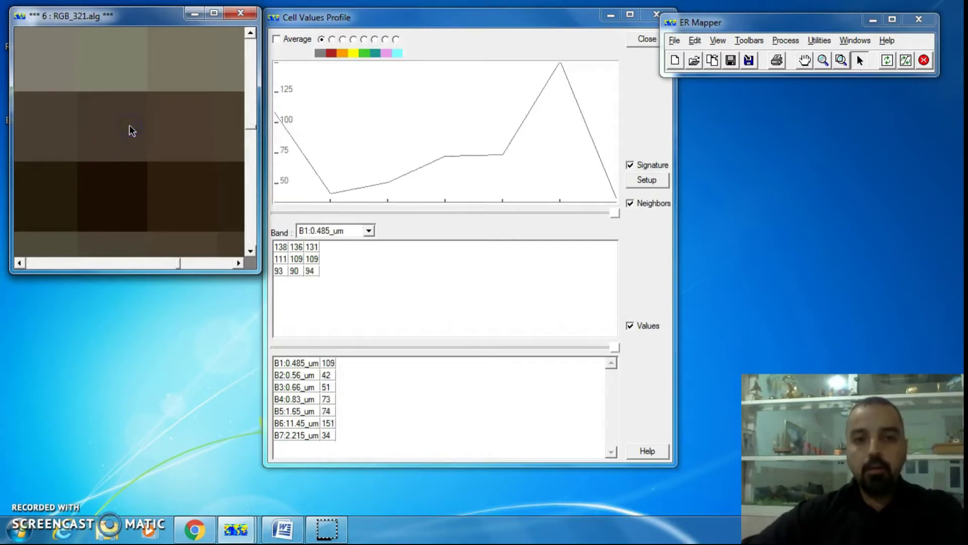
left_click(158, 134)
left_click(117, 129)
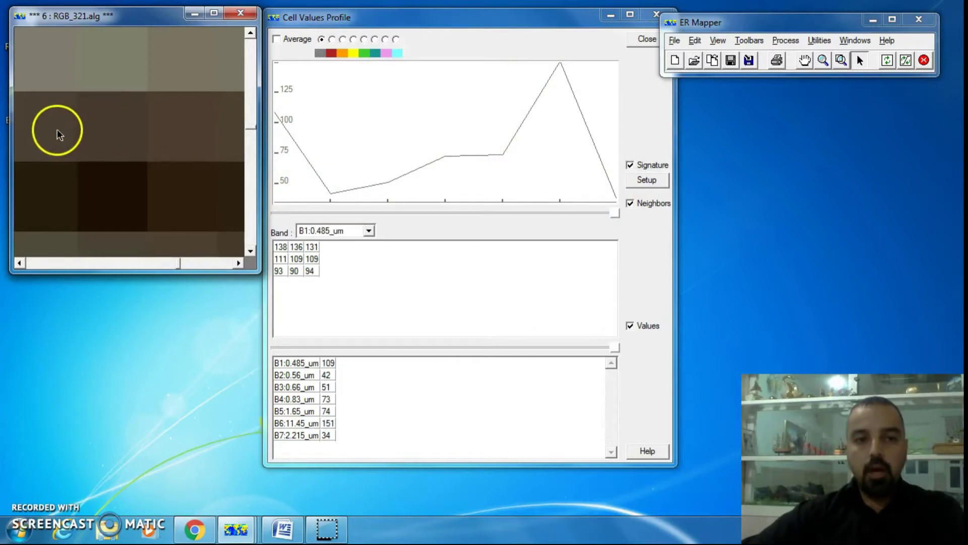
left_click(56, 178)
left_click(108, 185)
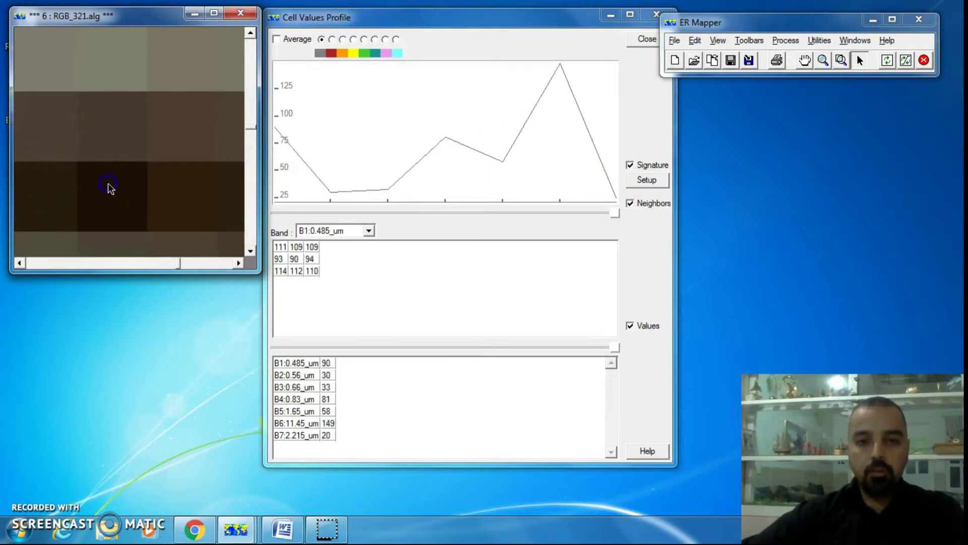
left_click(116, 123)
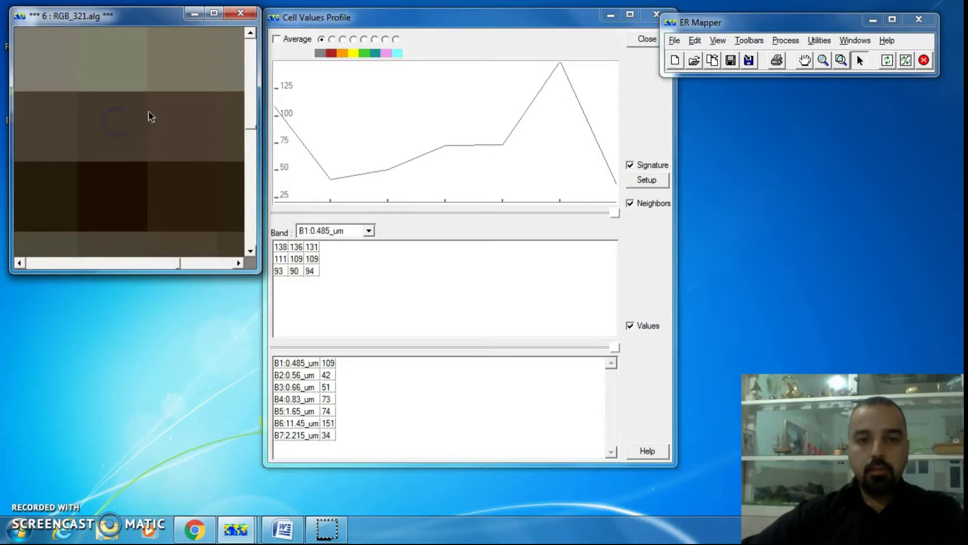
left_click_drag(373, 21, 370, 21)
left_click(116, 139)
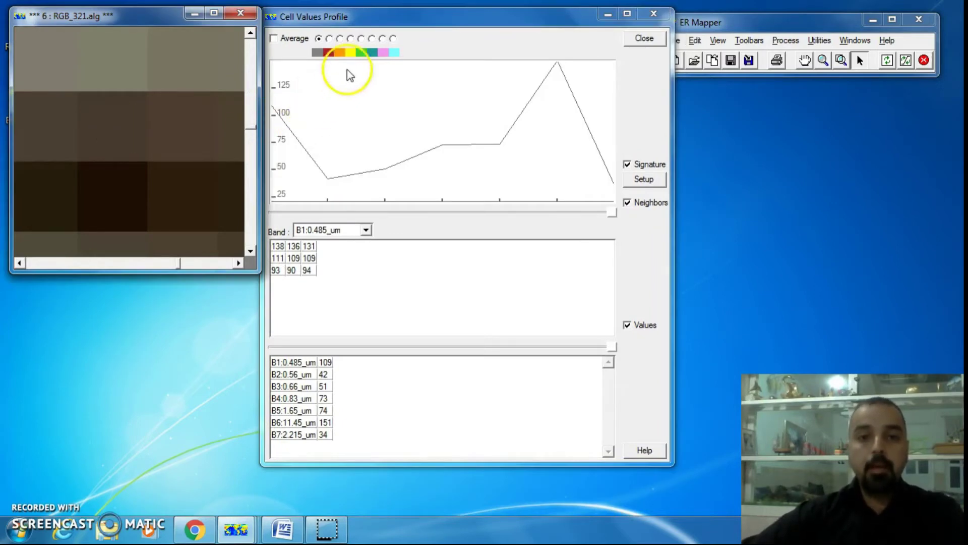
left_click(358, 17)
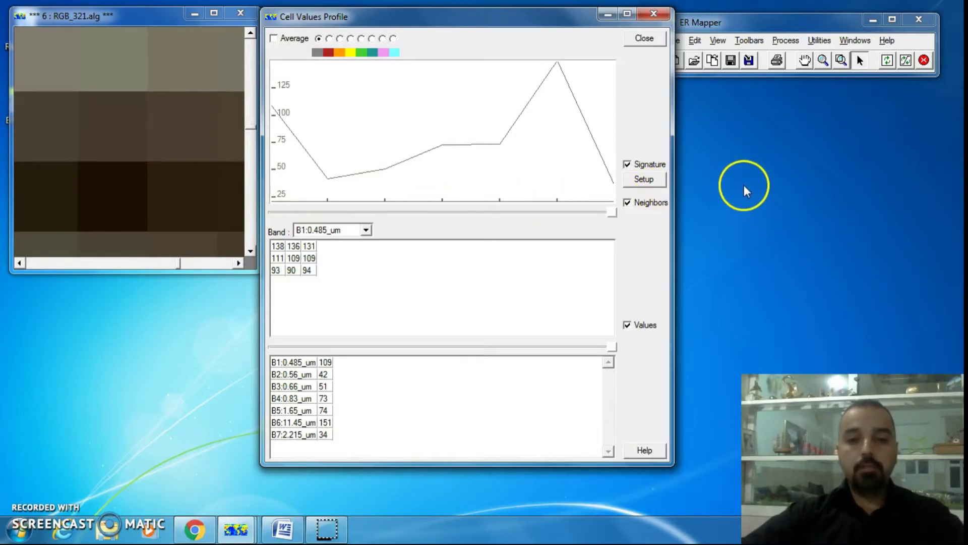
left_click(117, 19)
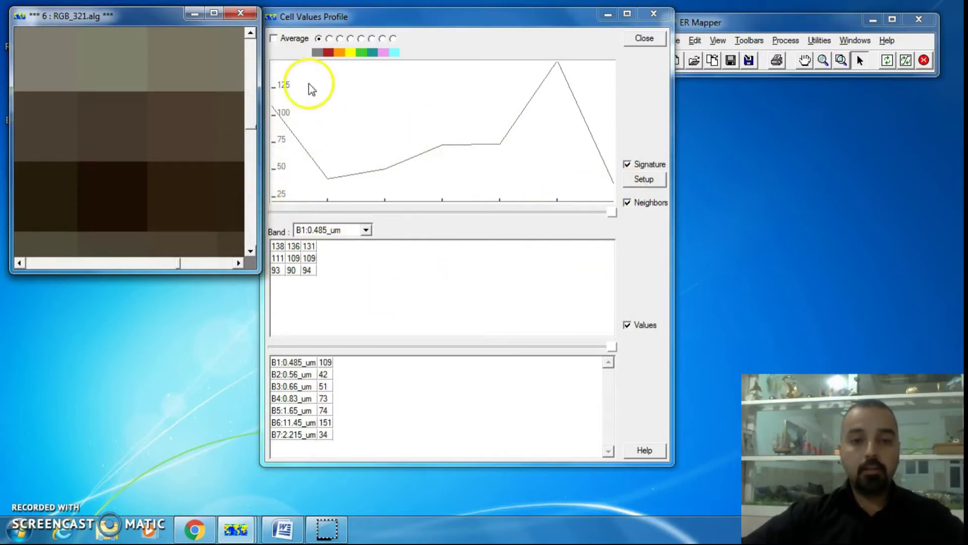
left_click_drag(366, 13, 370, 11)
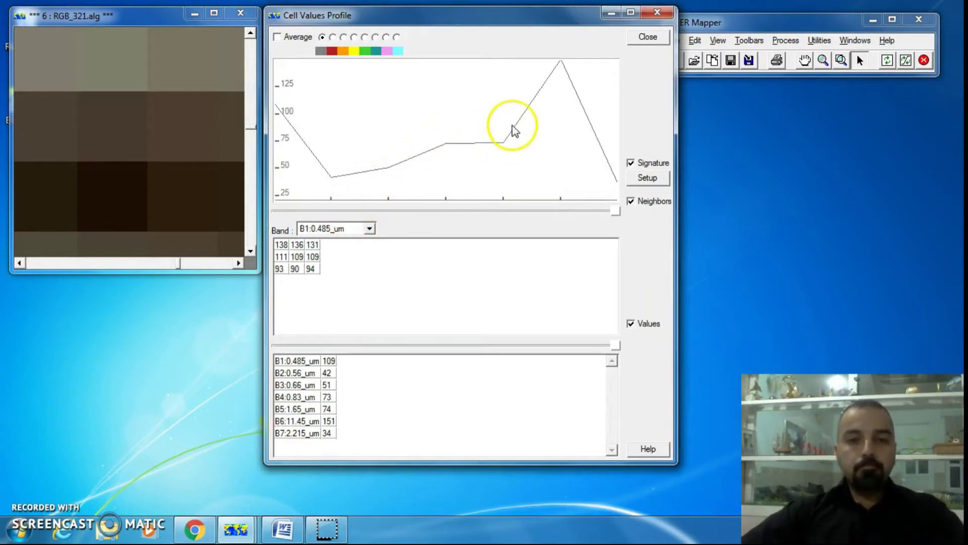
Step: Inspect the cell values of the pixels surrounding the central brown pixel one by one, finishing on the central pixel
left_click(183, 202)
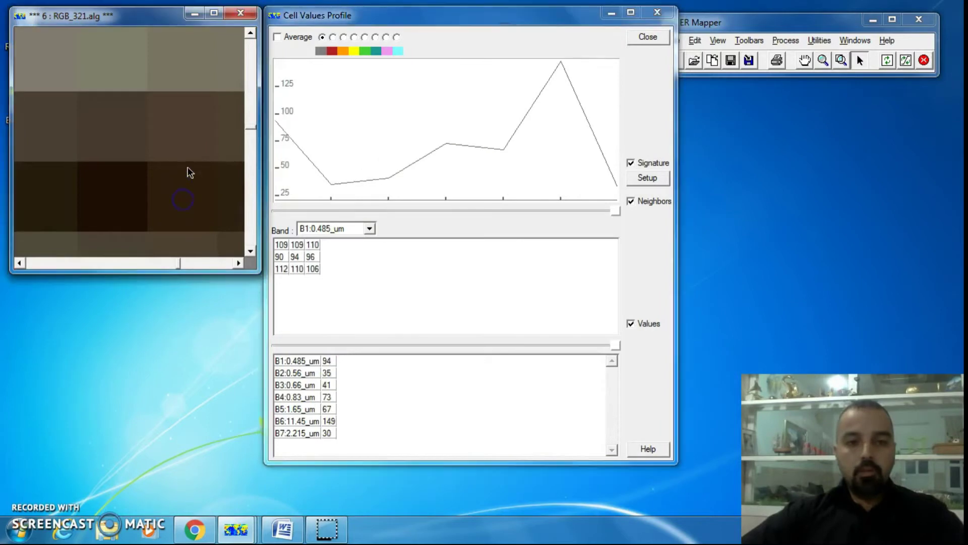
left_click(188, 148)
left_click(179, 61)
left_click(121, 59)
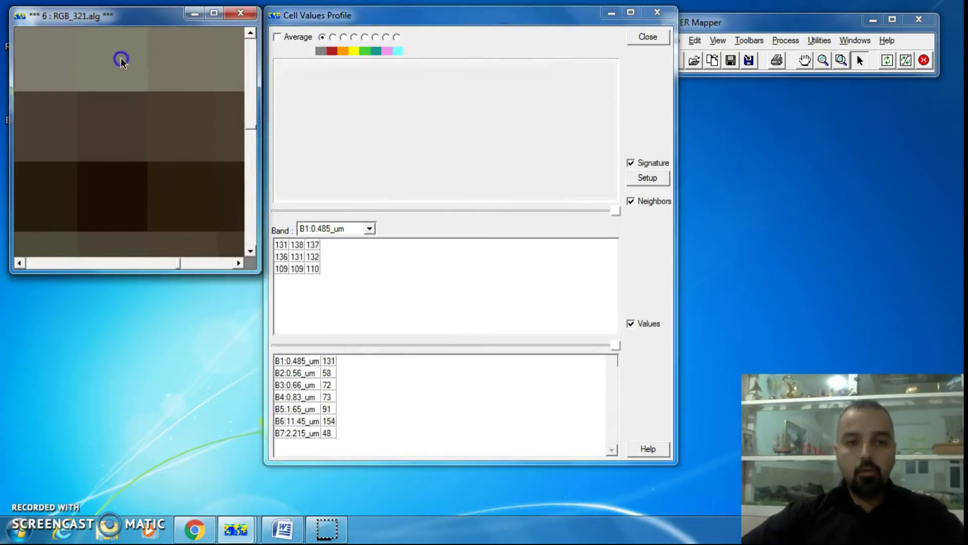
left_click(64, 62)
left_click(38, 121)
left_click(60, 189)
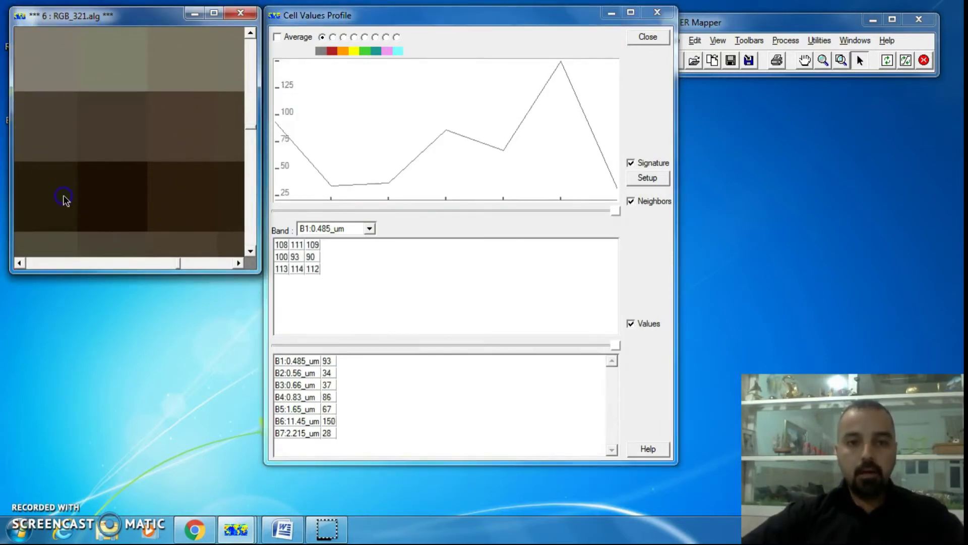
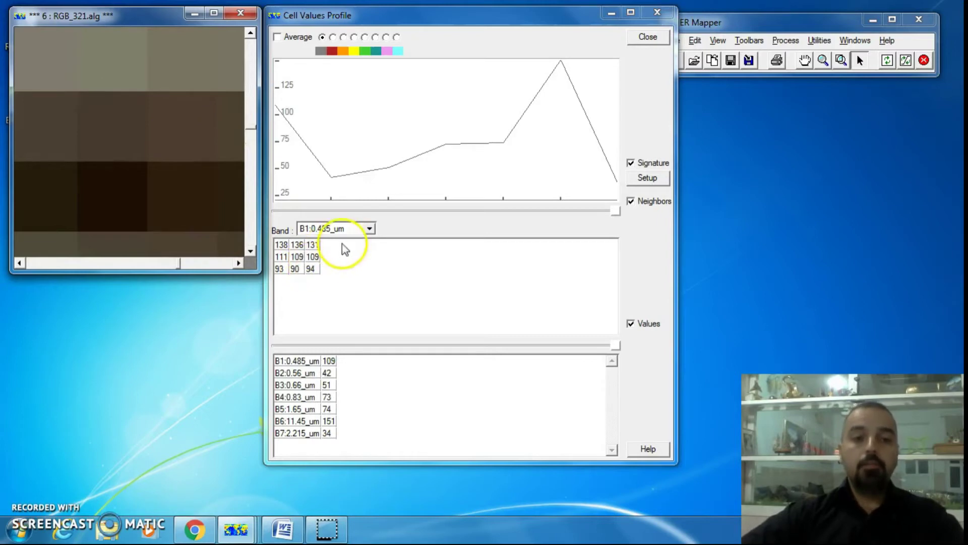
left_click(117, 121)
mouse_move(116, 122)
left_mouse_down()
mouse_move(227, 222)
mouse_move(309, 270)
mouse_move(297, 265)
mouse_move(340, 274)
mouse_move(305, 280)
left_mouse_up()
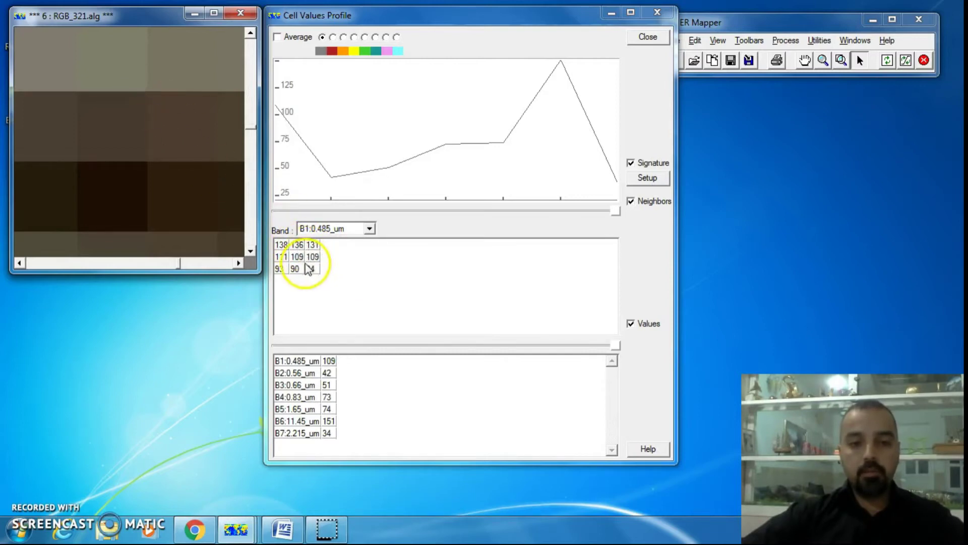
Step: Compare the values of the light pixel above the central brown pixel with those of the central brown pixel itself
left_click(128, 74)
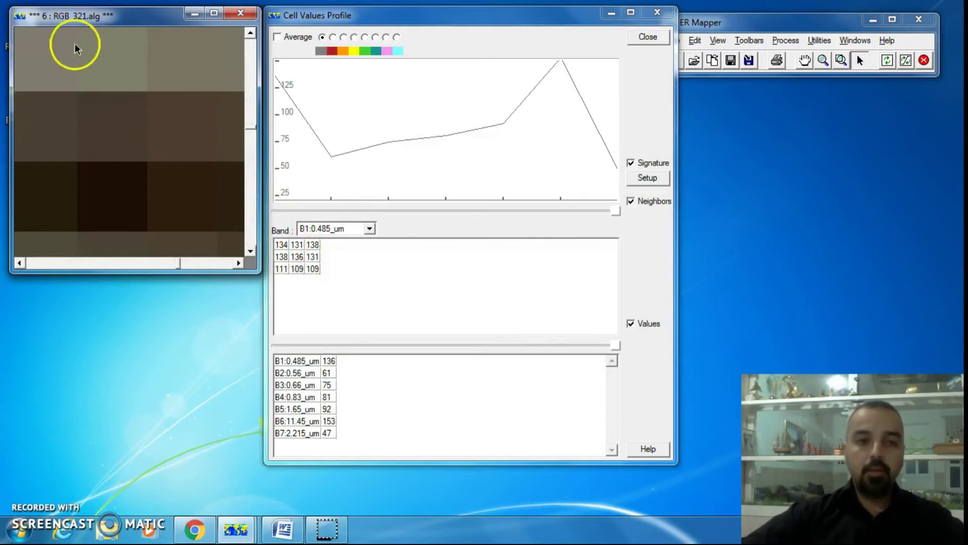
left_click(135, 129)
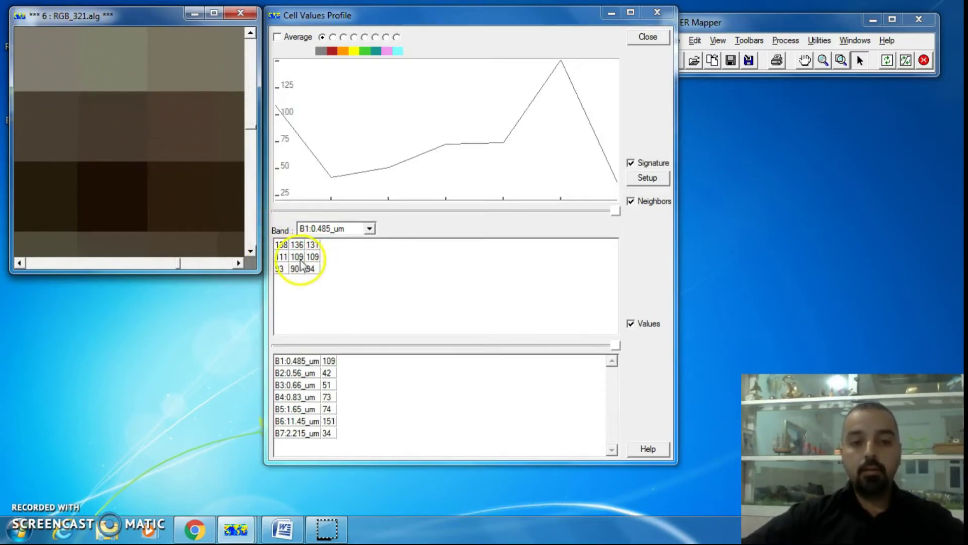
left_click(125, 126)
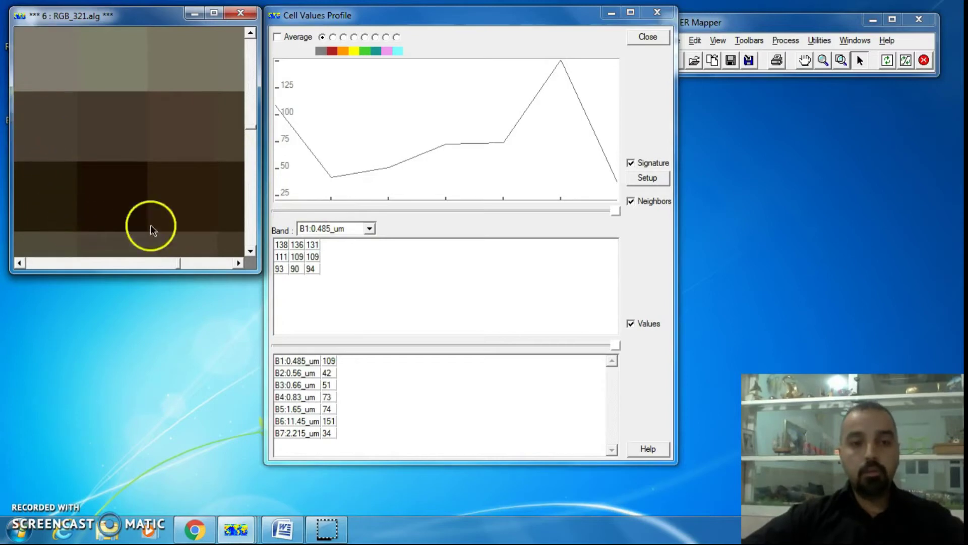
left_click(101, 119)
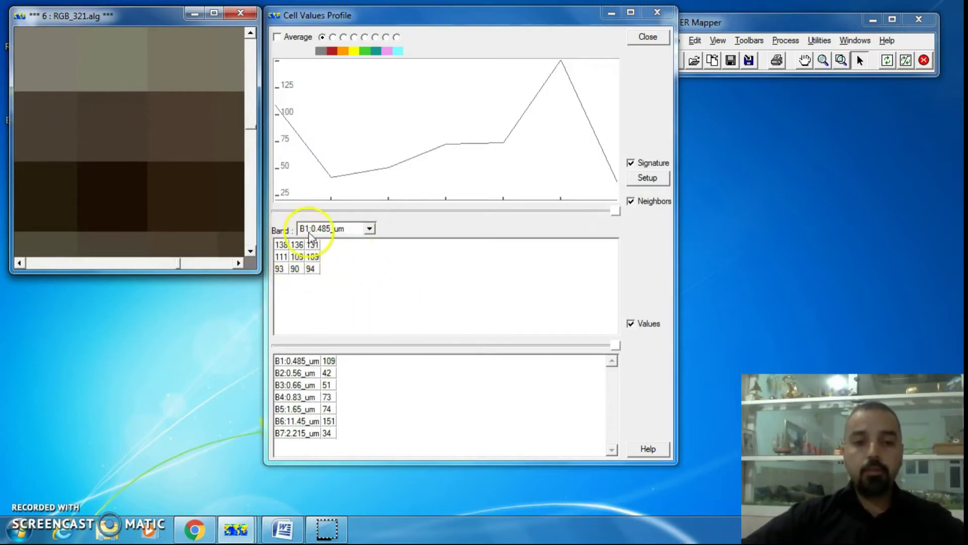
Step: Display the neighbor values of the central brown pixel for band B2:0.56_um
left_click(369, 230)
left_click(369, 227)
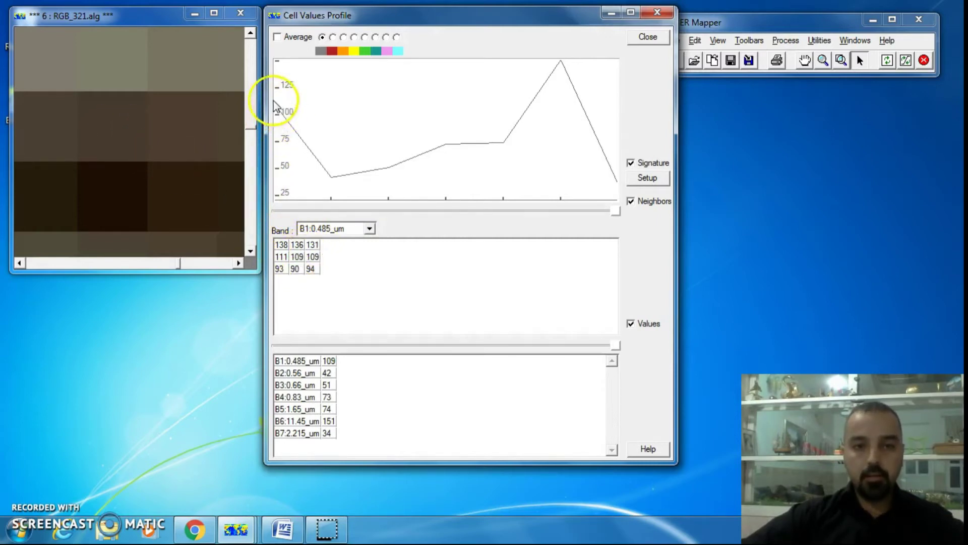
left_click(332, 230)
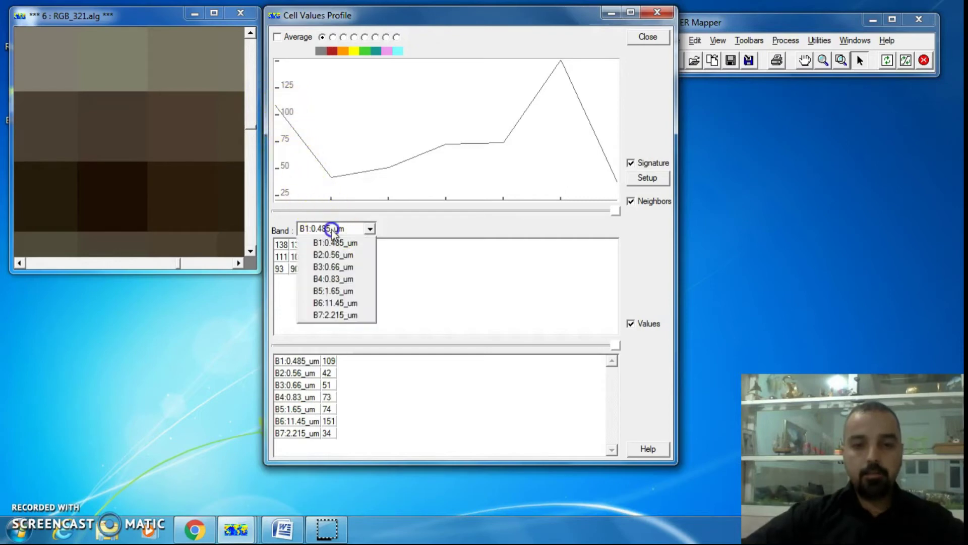
left_click(348, 255)
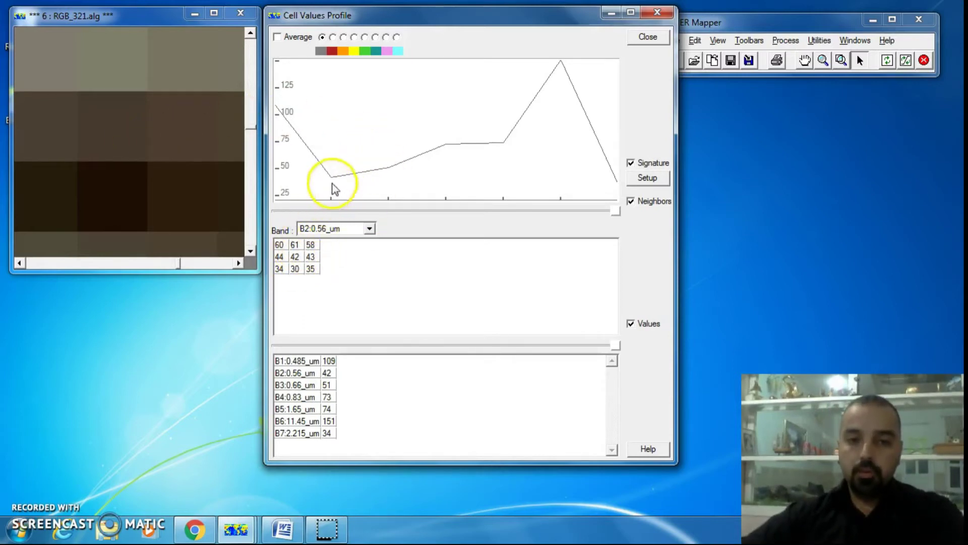
Step: Review the neighbor values in bands B3:0.66_um, B6:11.45_um and B2:0.56_um, and return to band B1:0.485_um
left_click(353, 229)
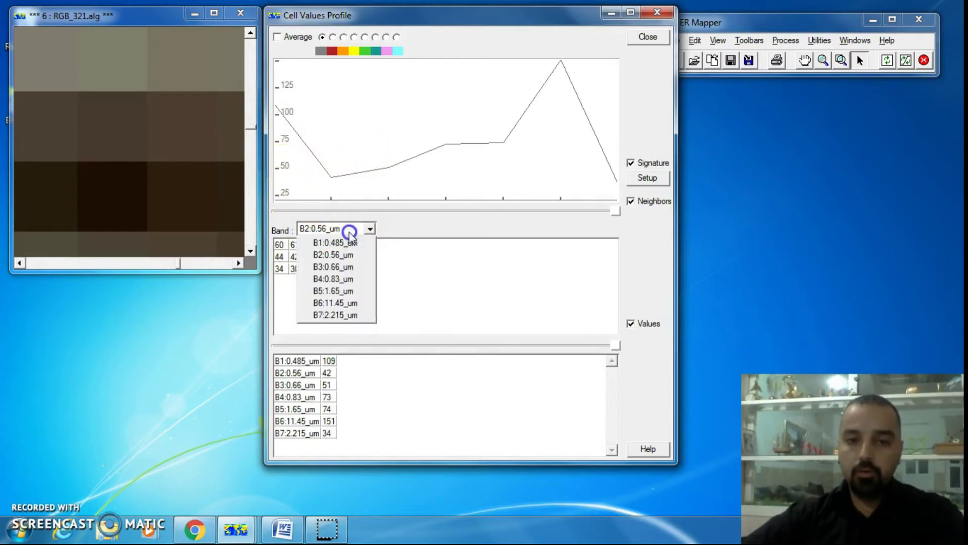
left_click(354, 268)
left_click(340, 228)
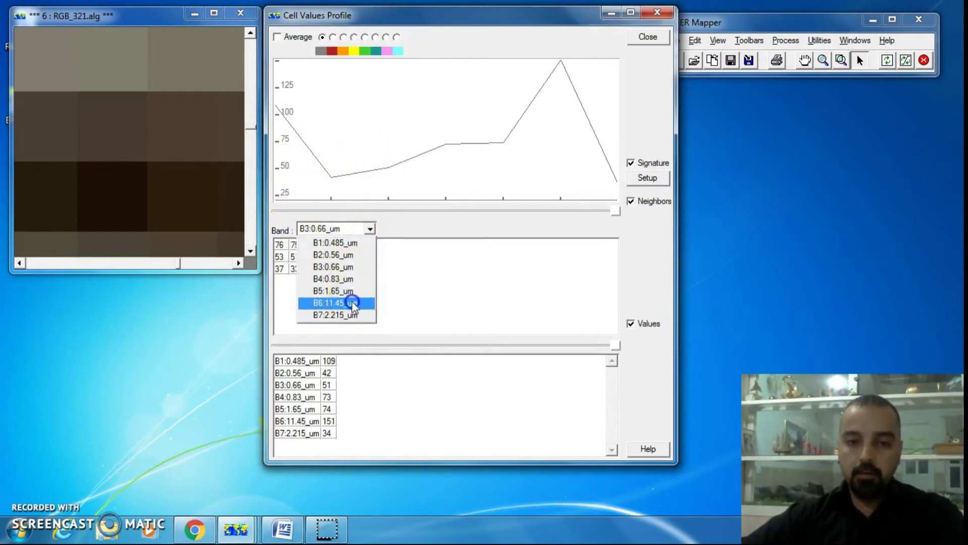
left_click(352, 303)
left_click(337, 229)
left_click(347, 254)
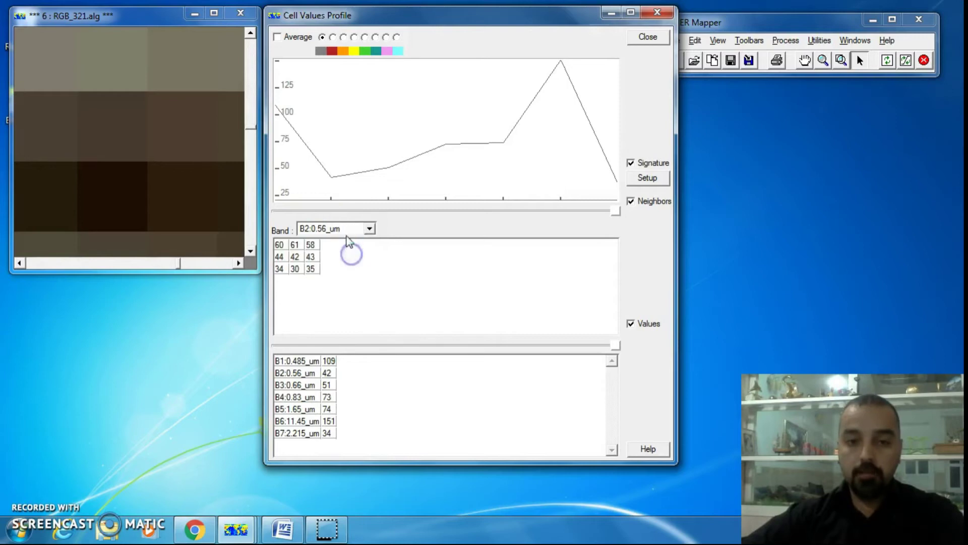
left_click(345, 228)
left_click(350, 243)
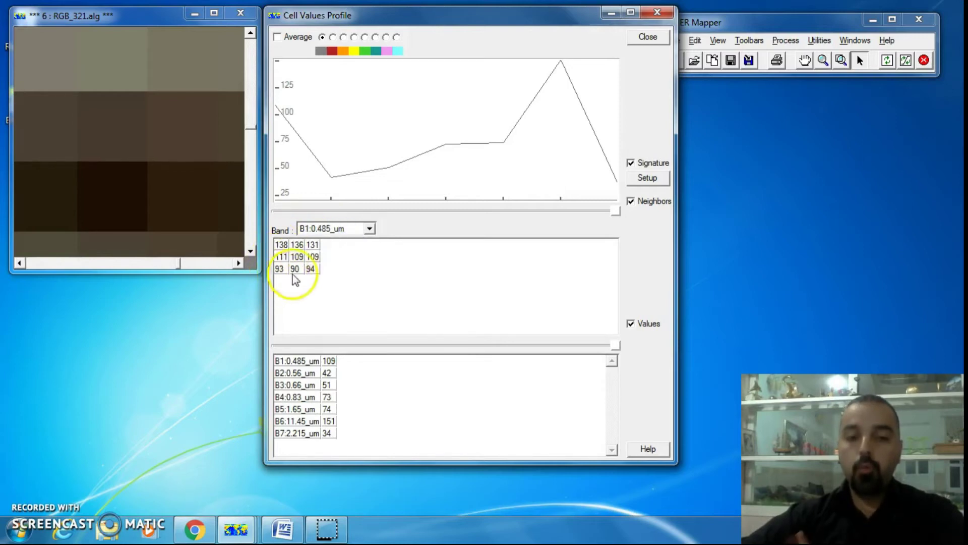
left_click(369, 228)
left_click(368, 228)
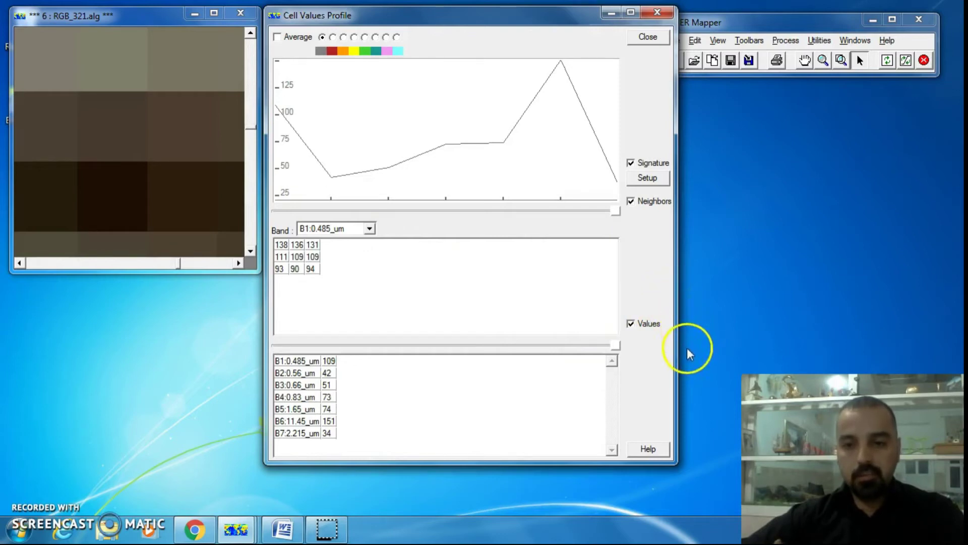
Step: Sample the central brown pixel again and compare it with the brown pixel immediately to its right
left_click(634, 313)
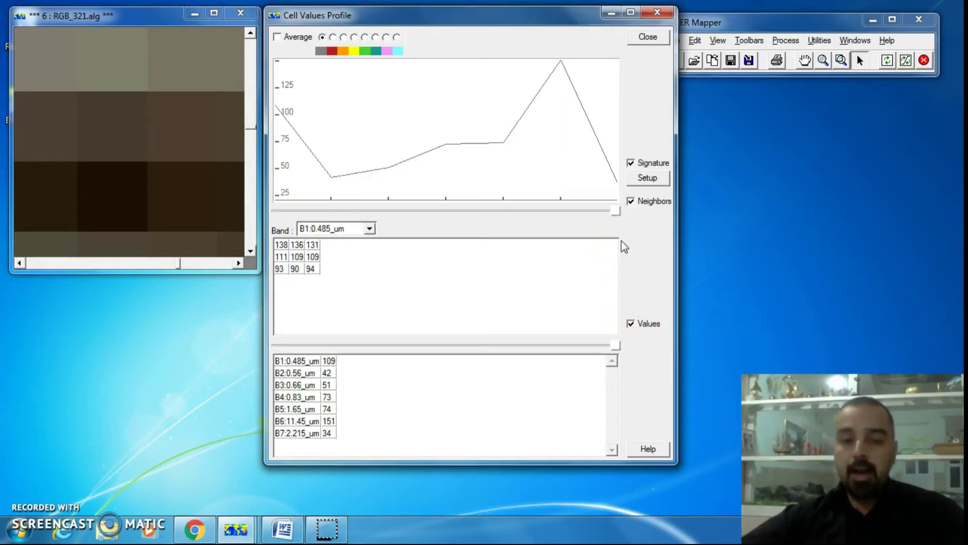
left_click(625, 263)
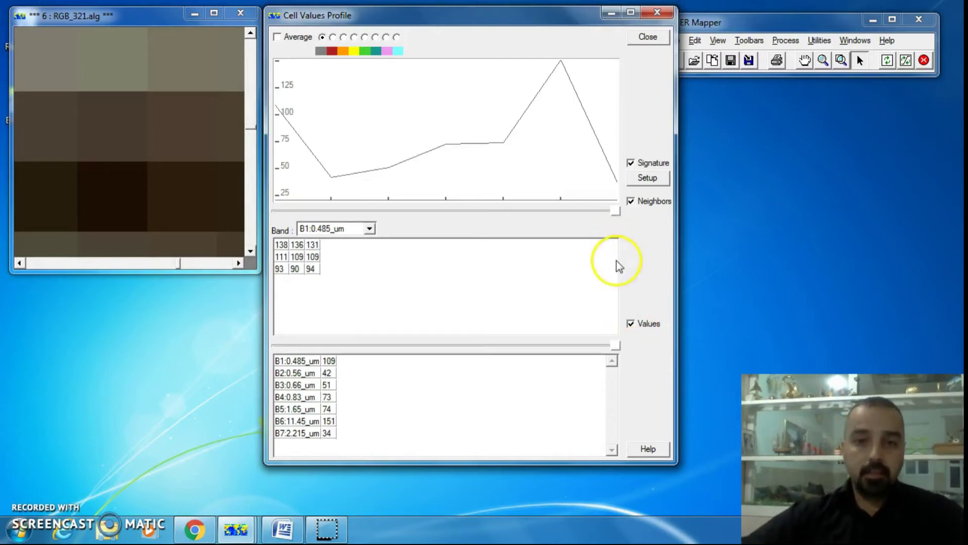
left_click(116, 125)
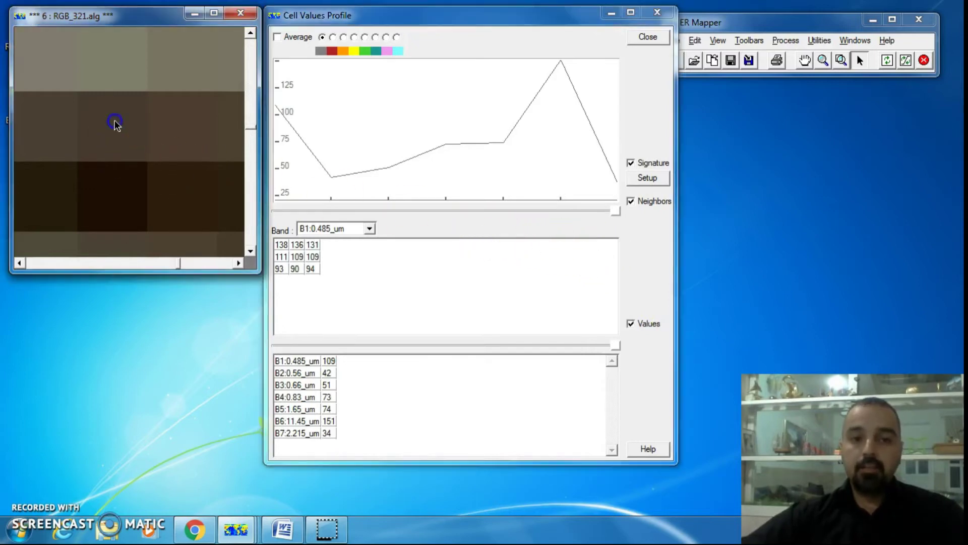
left_click(155, 134)
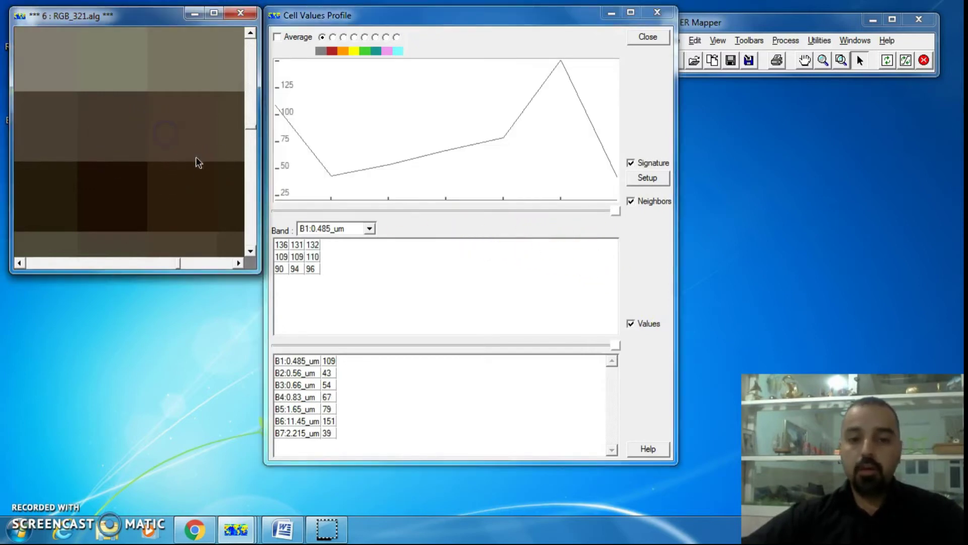
left_click(367, 348)
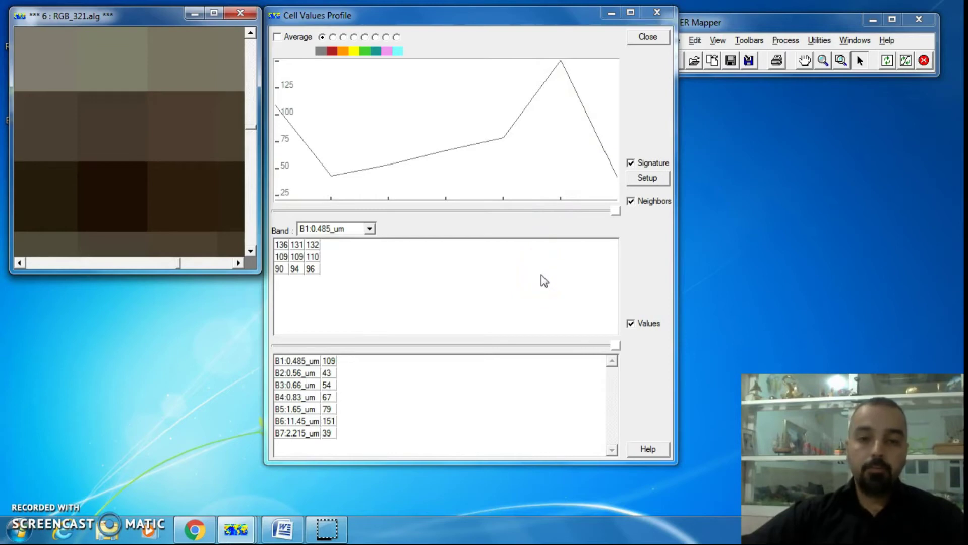
Step: Inspect the values of the light pixels across the upper row, then the brown and dark pixels down the right-hand column
left_click(56, 68)
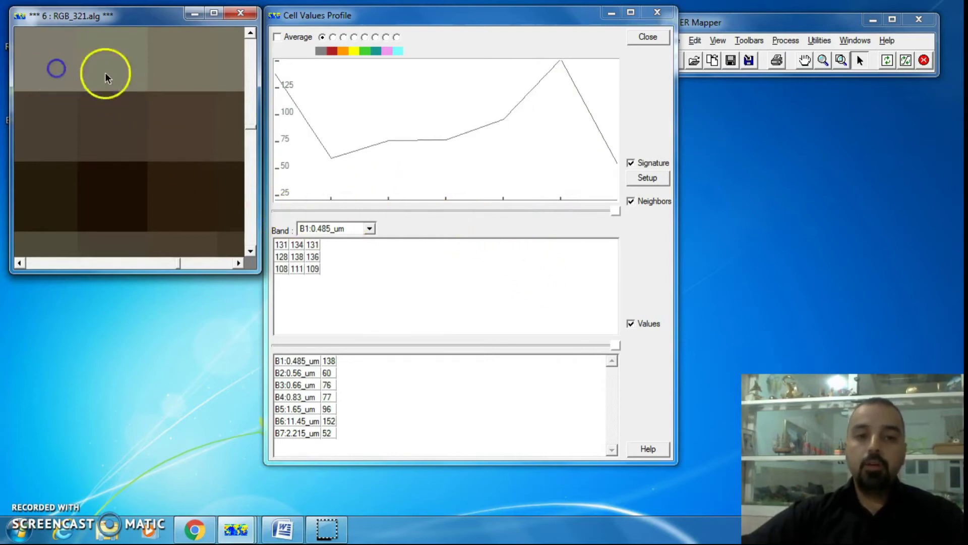
left_click(135, 65)
left_click(232, 67)
left_click(184, 66)
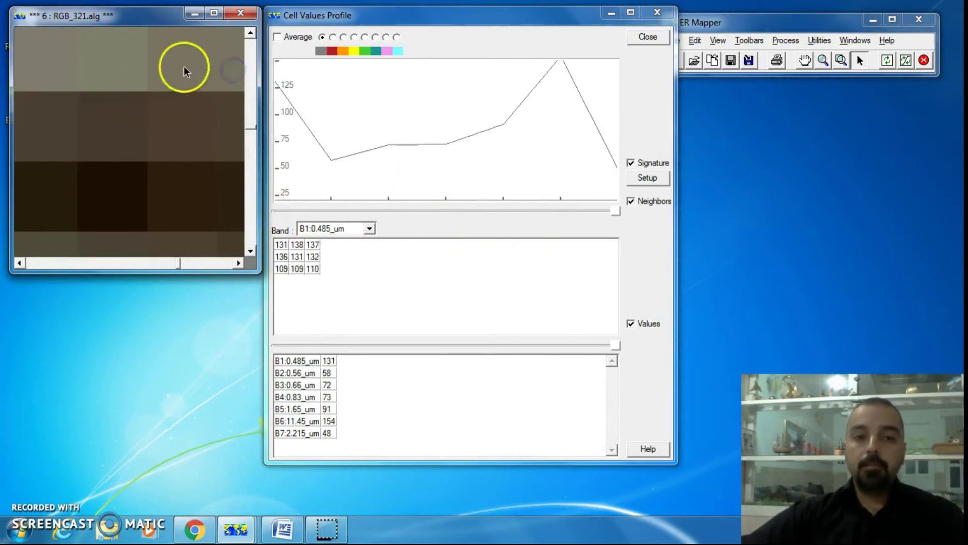
left_click(199, 142)
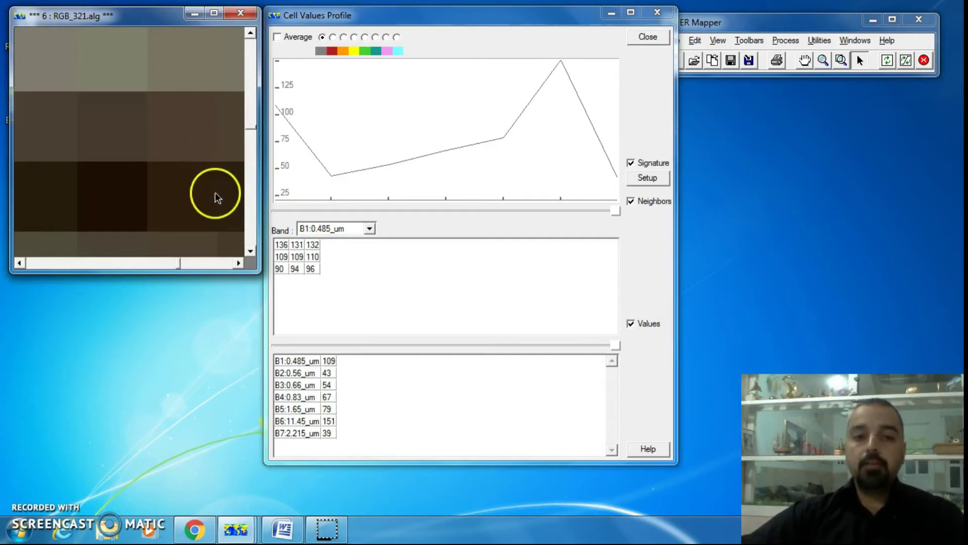
left_click(197, 194)
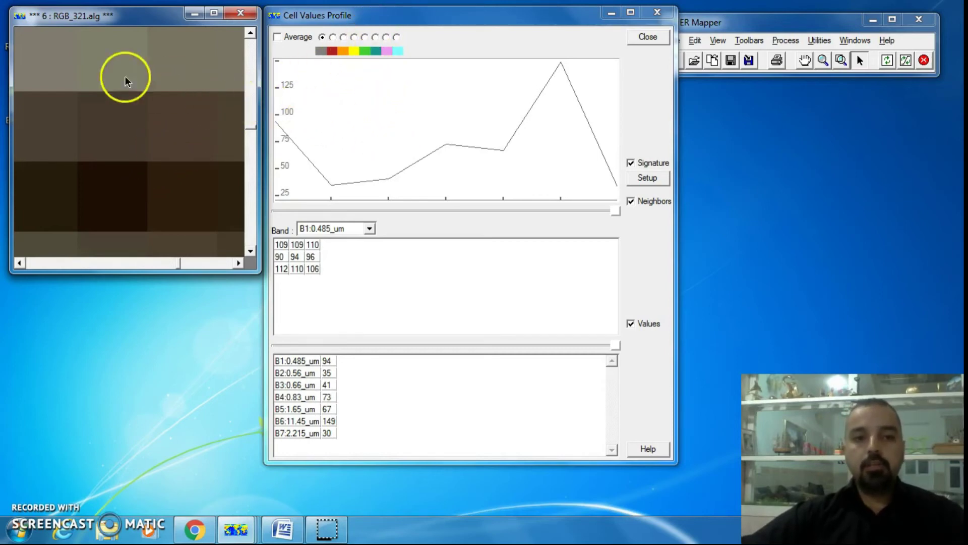
Step: Plot the signatures of two light upper-row pixels together, the leftmost in gray and the middle one in red
left_click(53, 60)
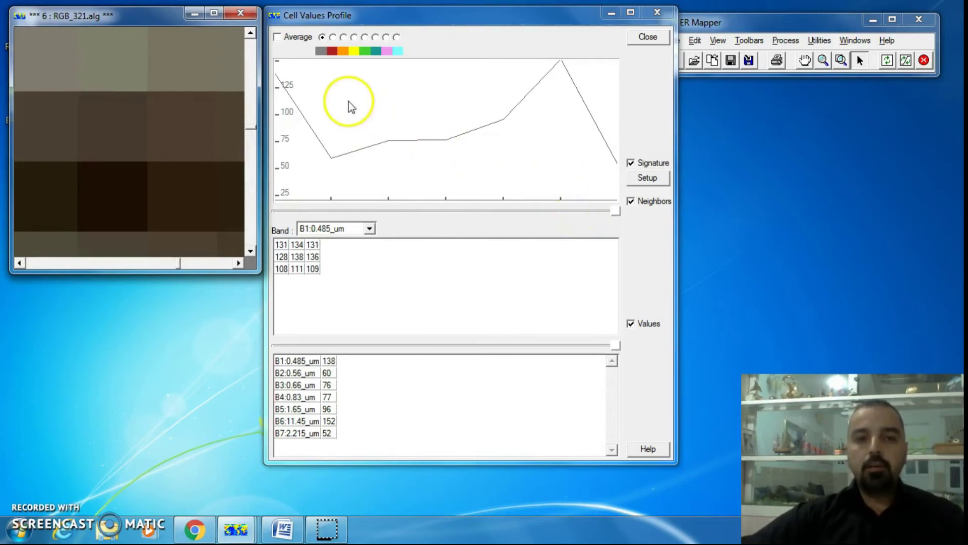
left_click(333, 38)
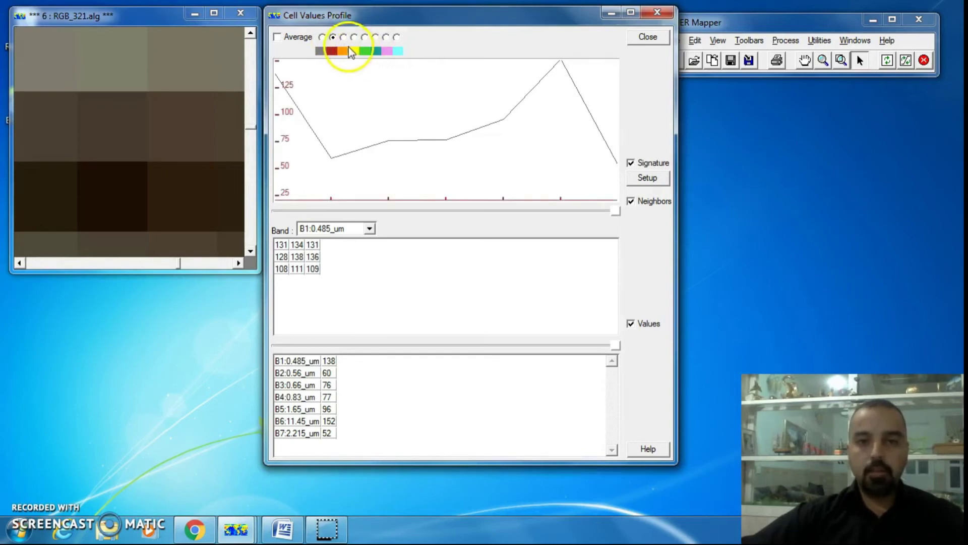
left_click(111, 56)
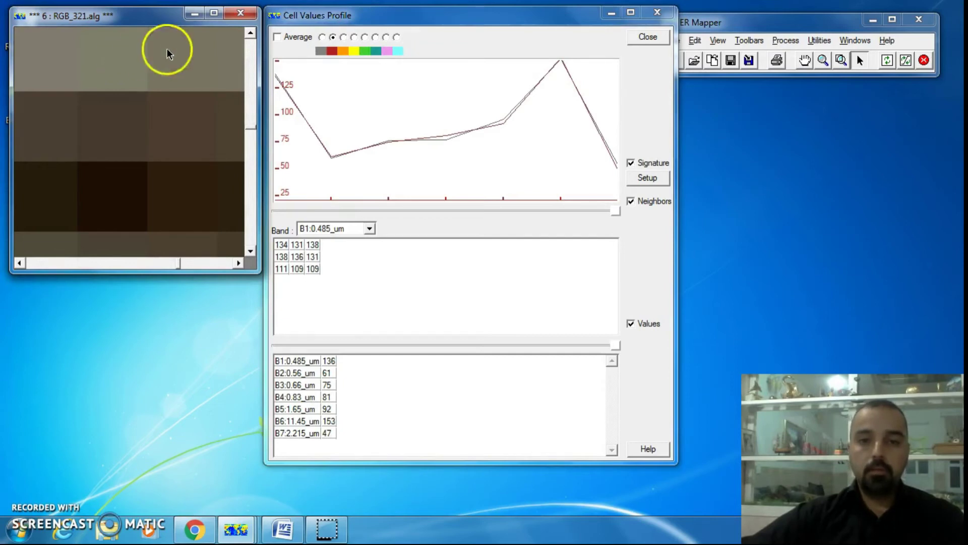
Step: Add the signatures of the three brown middle-row pixels from left to right in orange, yellow and green
left_click(344, 38)
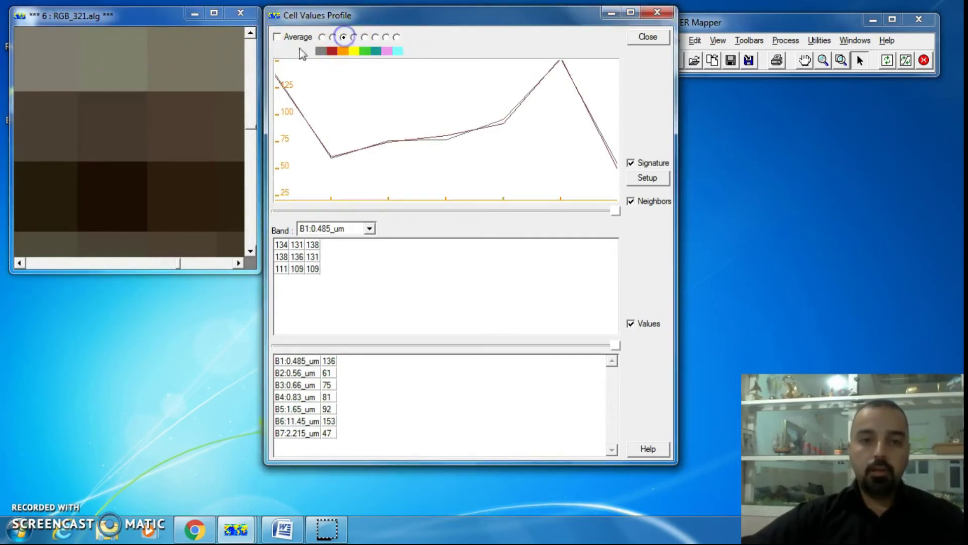
left_click(55, 131)
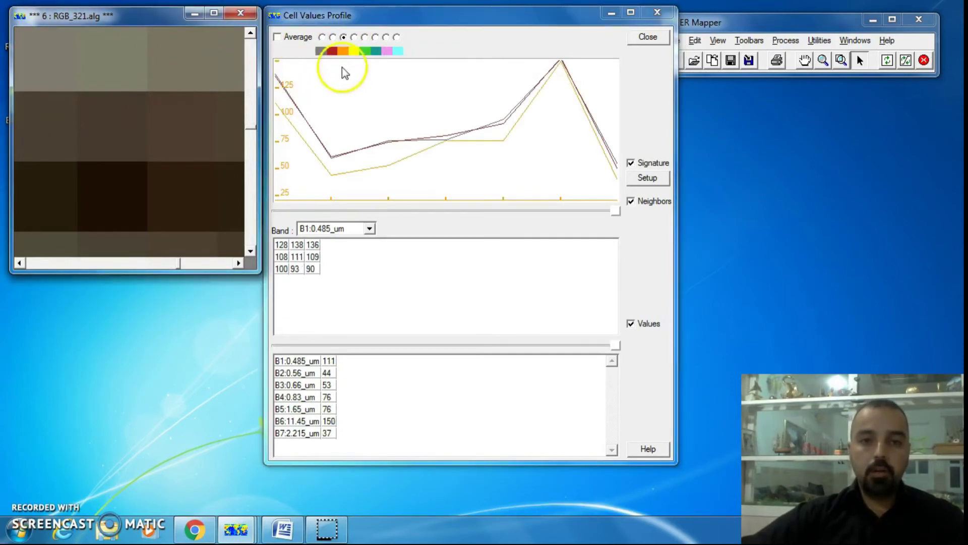
left_click(354, 38)
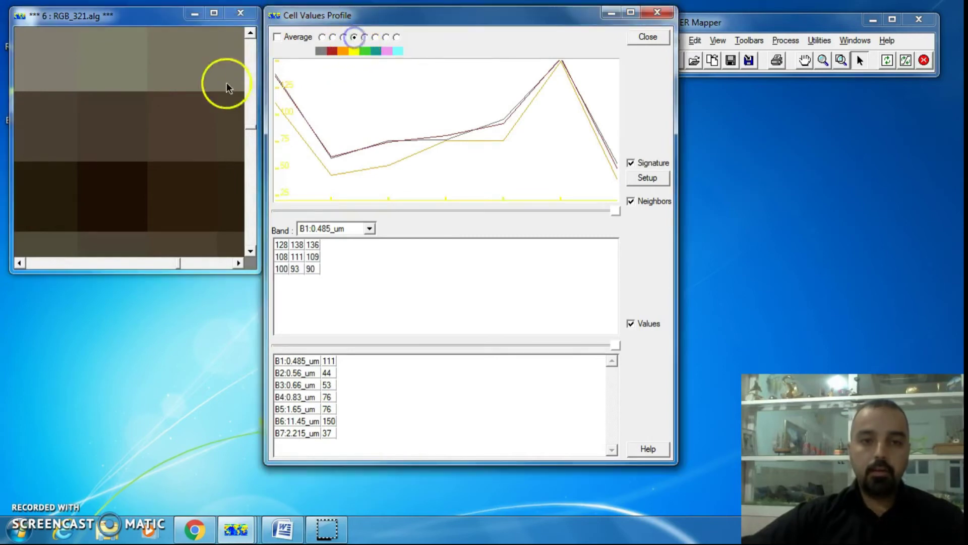
left_click(126, 123)
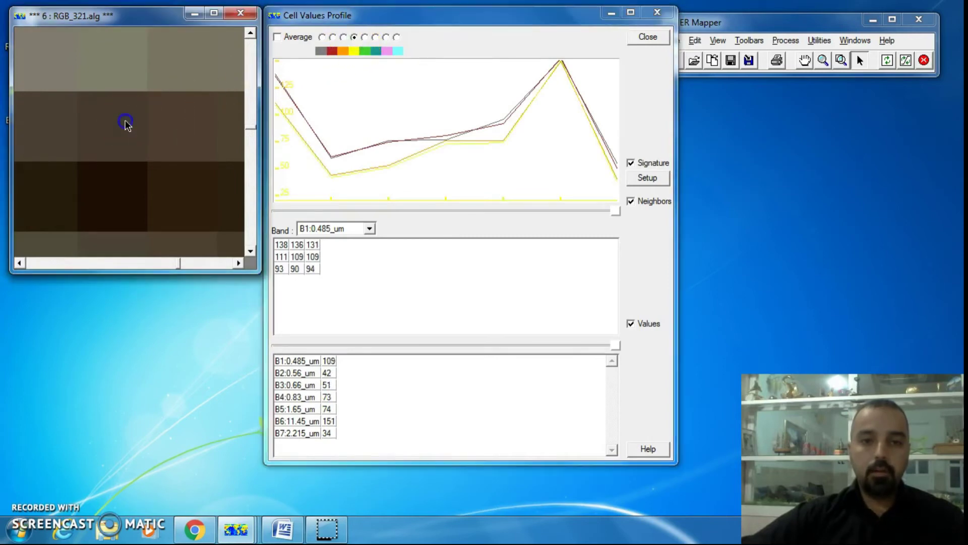
left_click(365, 37)
left_click(188, 127)
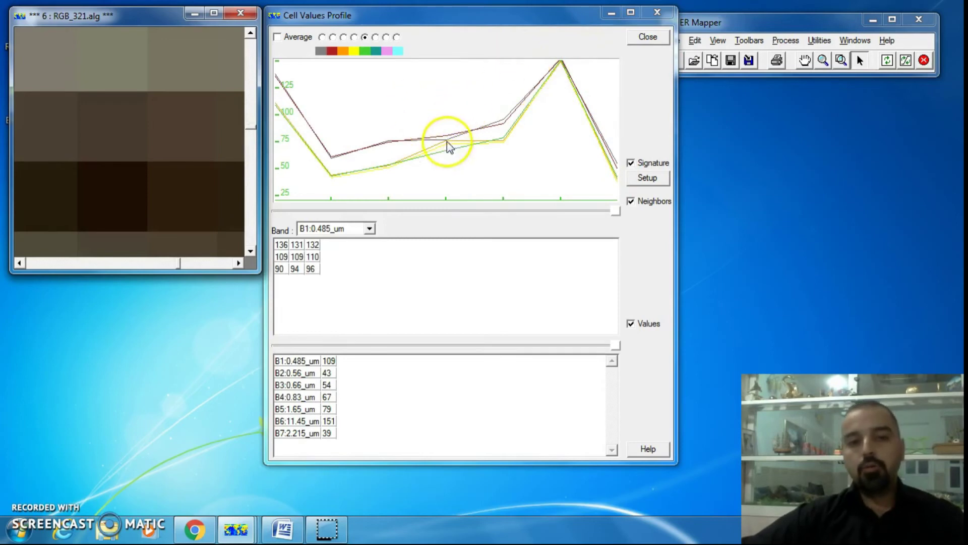
Step: Clear the red, gray, yellow, green and orange signature curves from the plot one by one
left_click(332, 37)
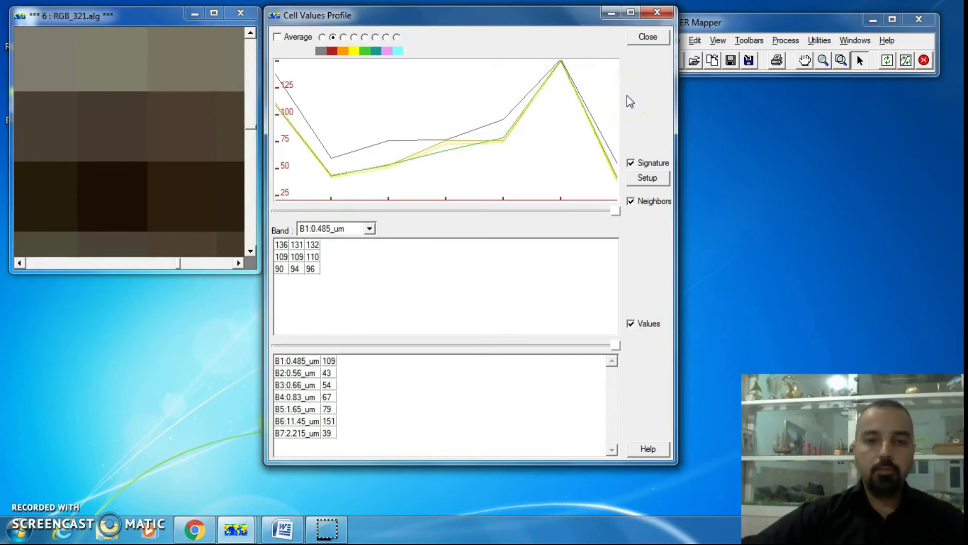
left_click(322, 37)
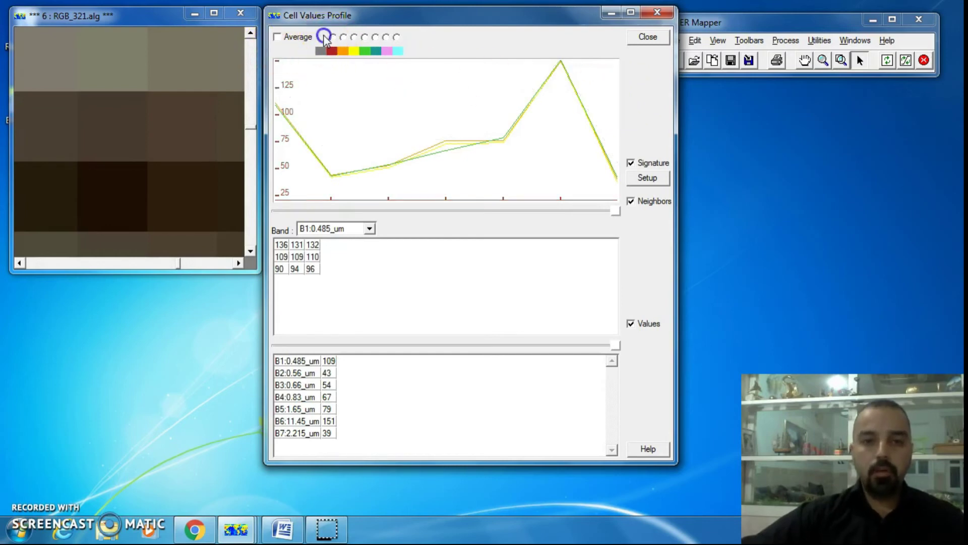
left_click(356, 37)
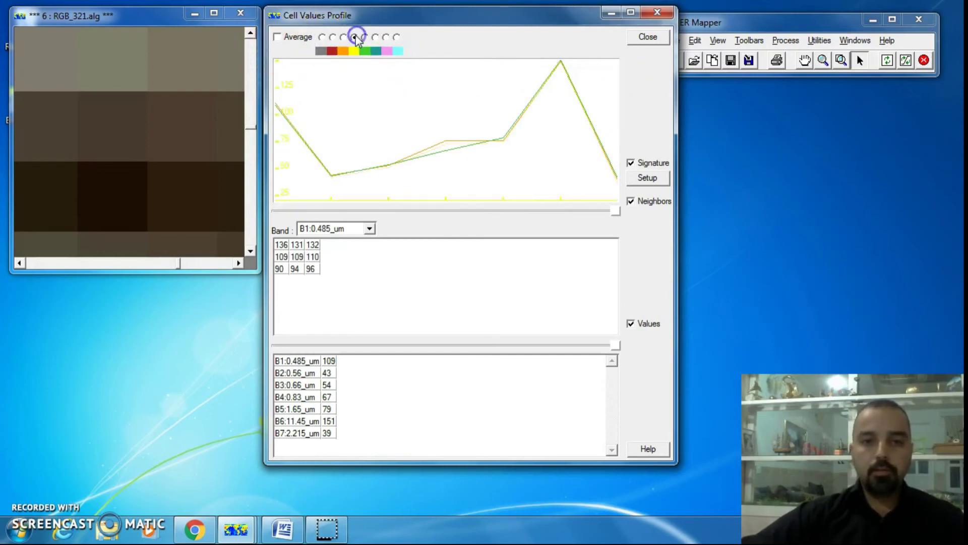
left_click(366, 37)
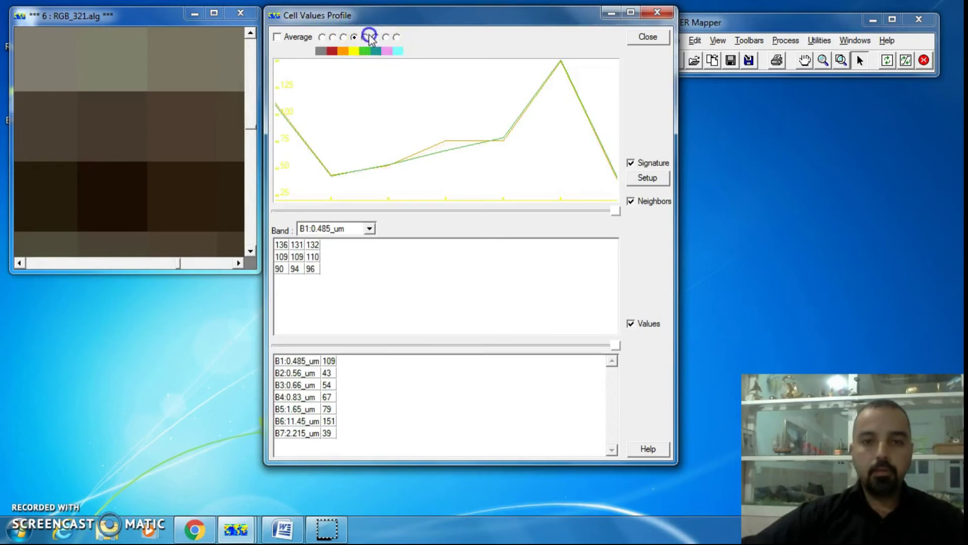
left_click(333, 37)
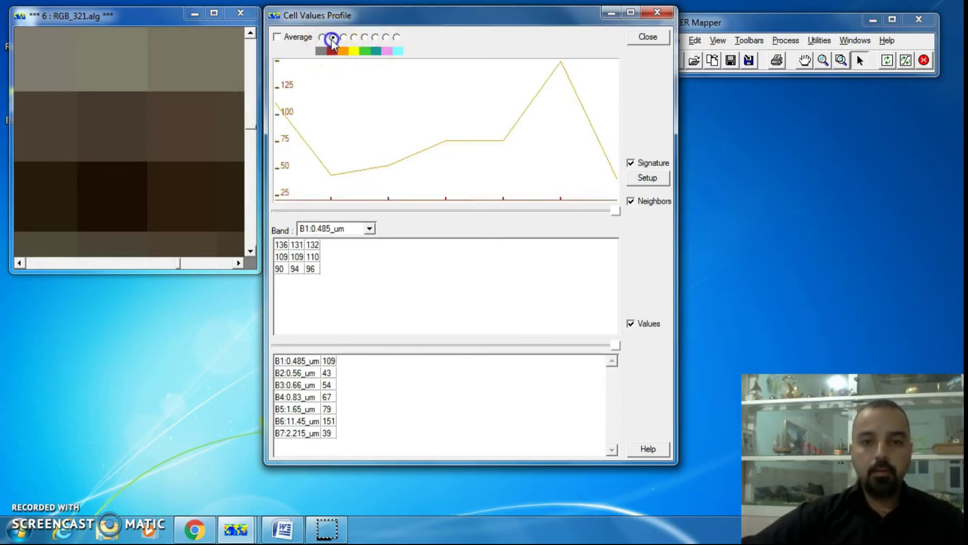
left_click(344, 37)
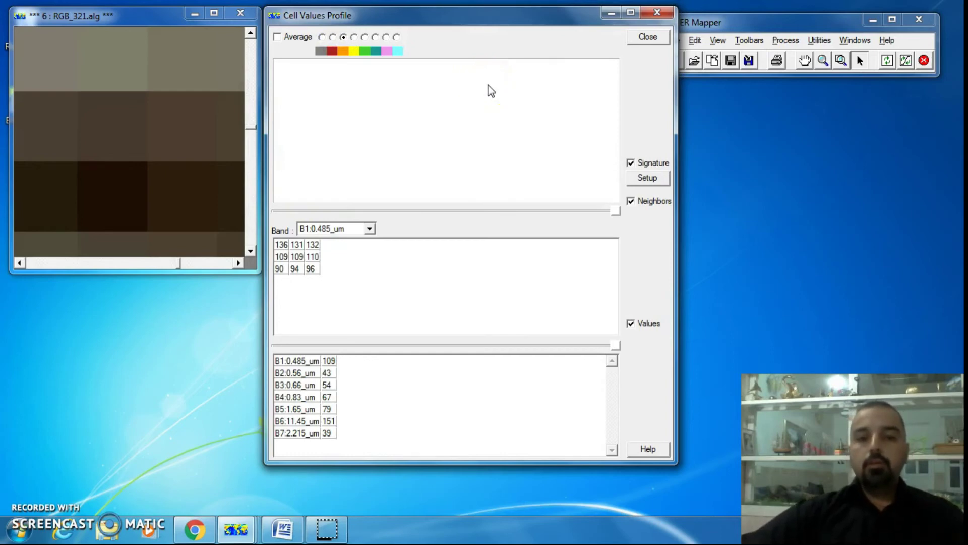
left_click(443, 69)
left_click(150, 58)
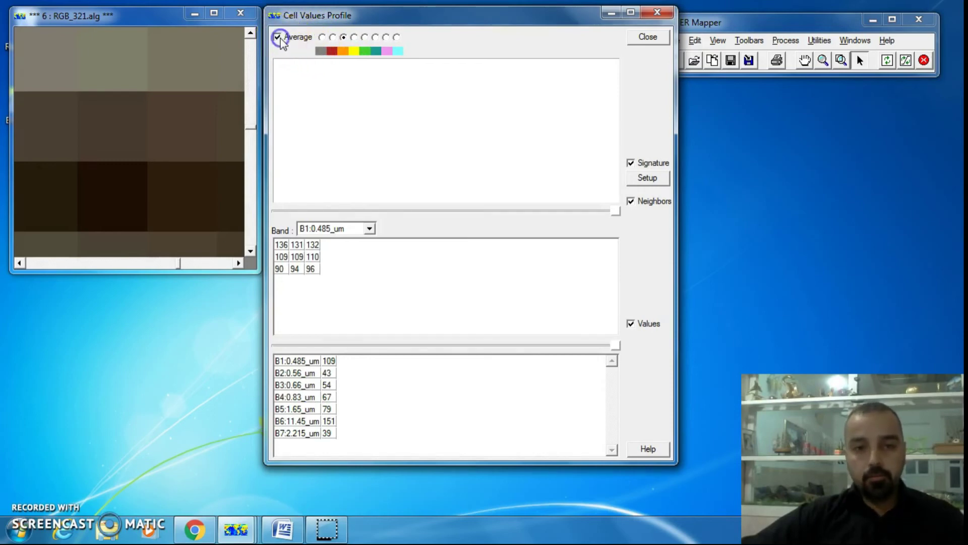
Step: Turn on signature averaging and plot the average of the four light upper-row pixels from left to right in red
left_click(279, 39)
left_click(333, 37)
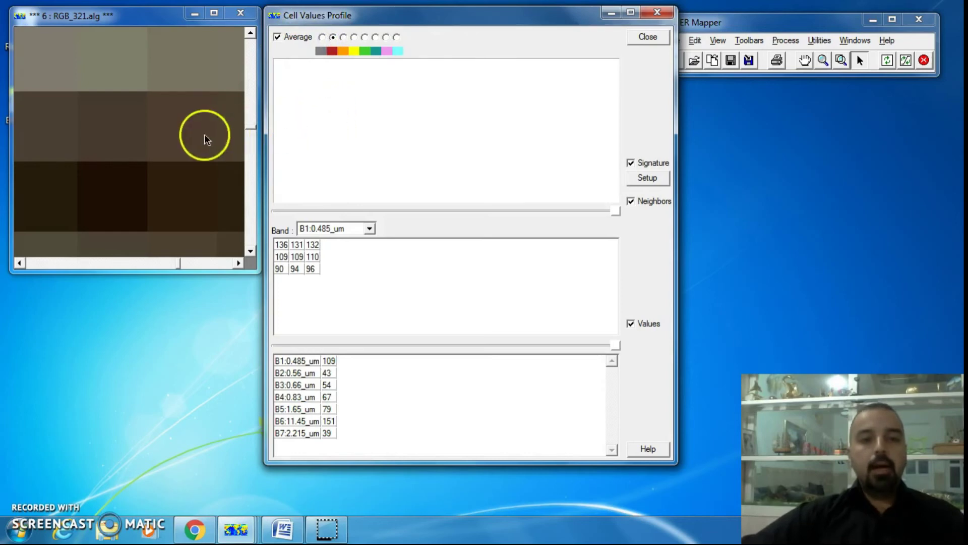
left_click(47, 58)
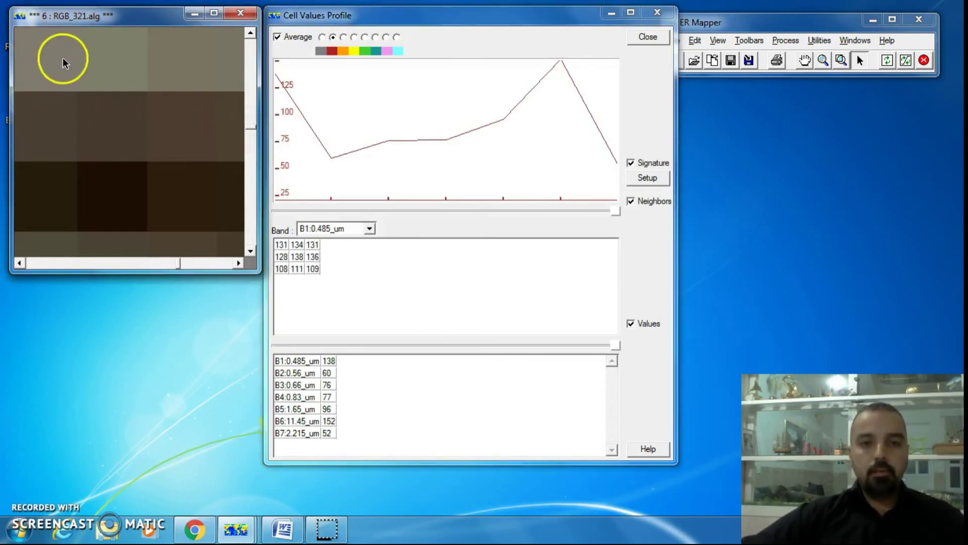
left_click(110, 50)
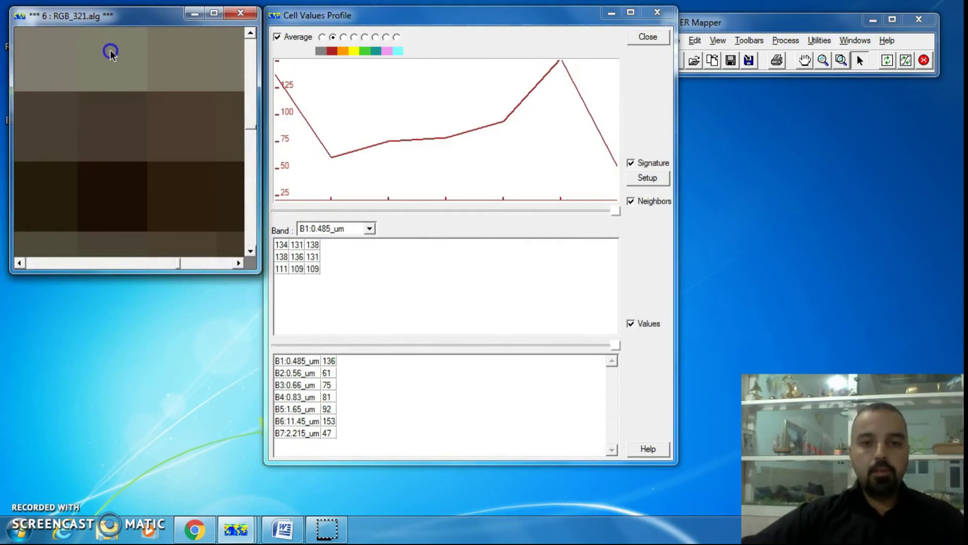
left_click(202, 53)
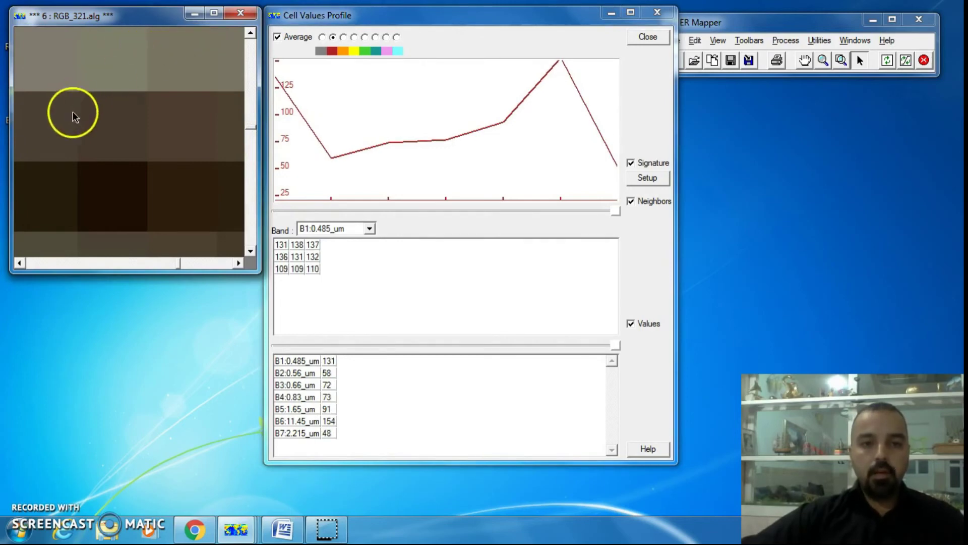
left_click(235, 59)
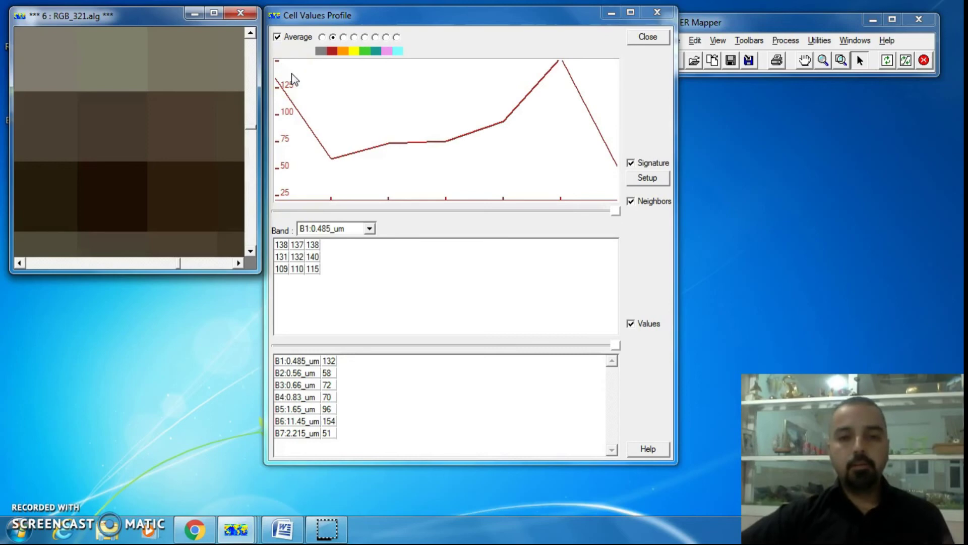
Step: Add the average signature of the four brown middle-row pixels from left to right in green
left_click(343, 49)
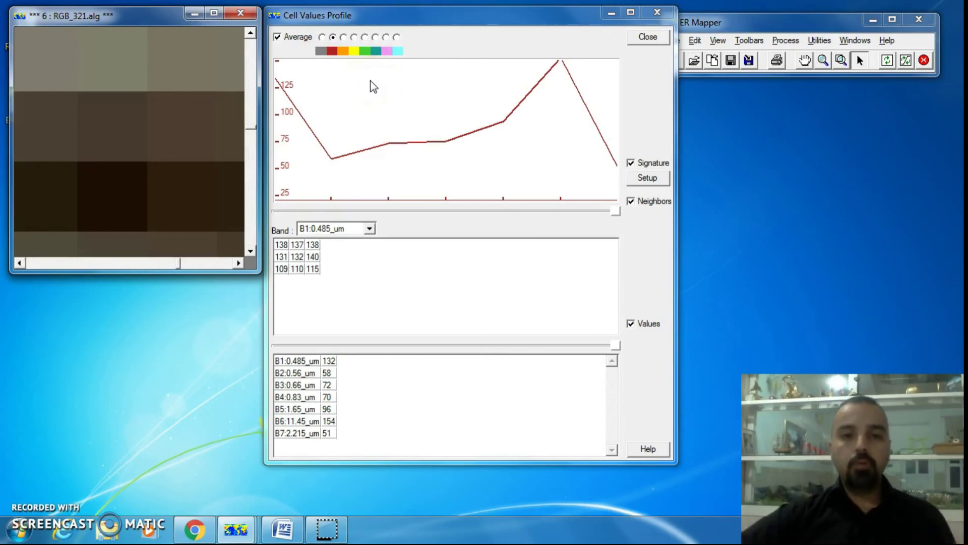
left_click(366, 38)
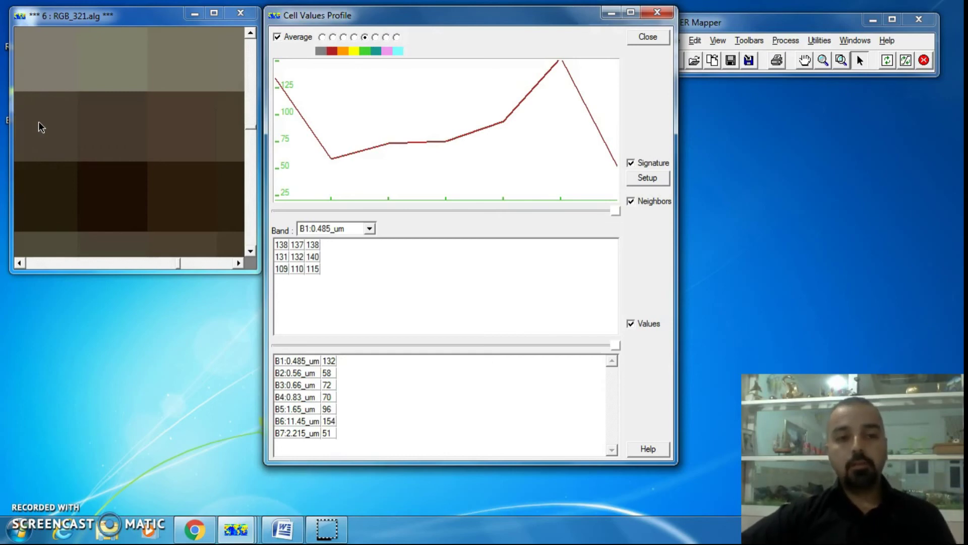
left_click(39, 124)
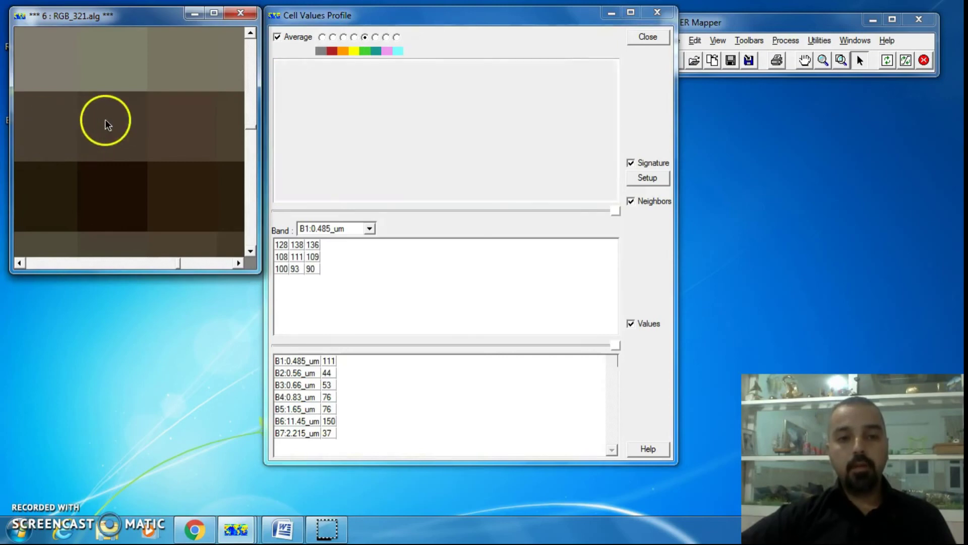
left_click(105, 121)
left_click(180, 125)
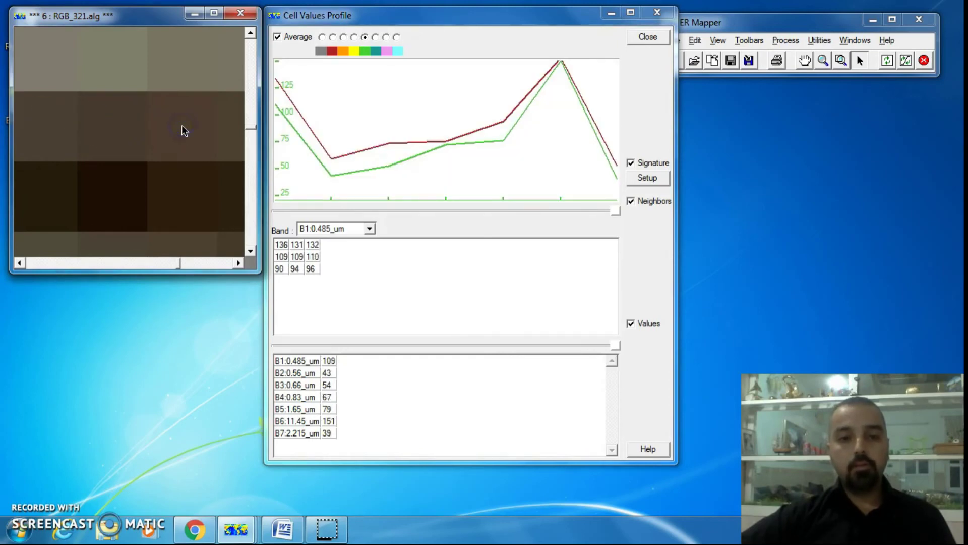
left_click(232, 126)
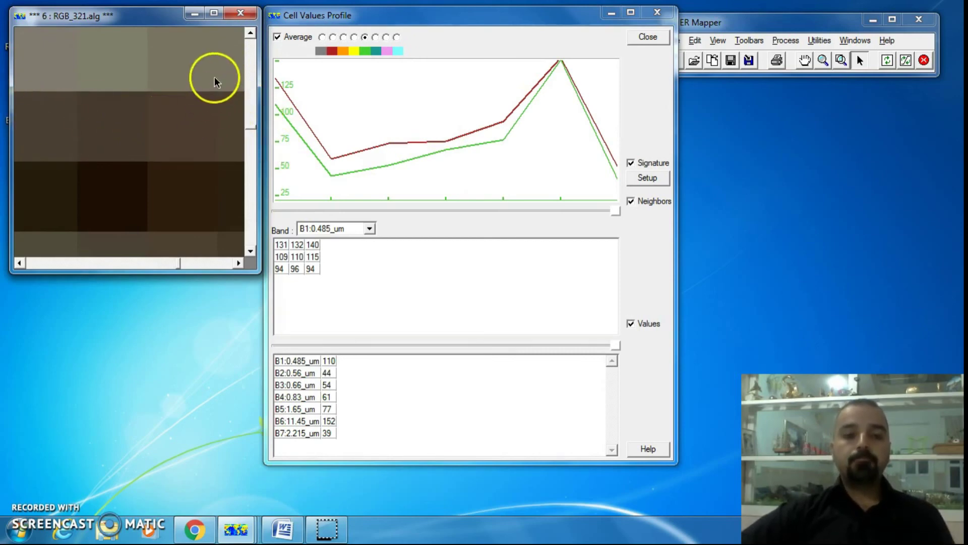
left_click(230, 78)
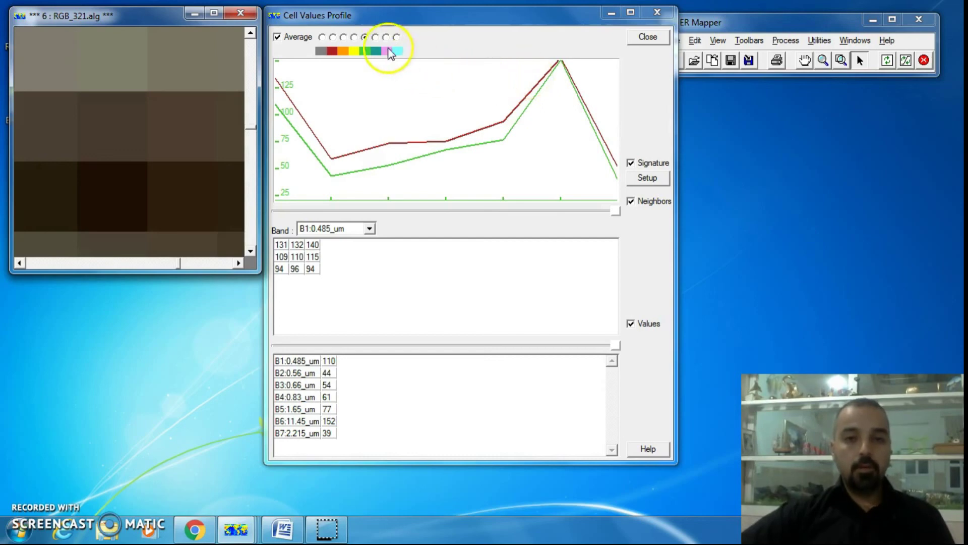
Step: Clear the green and red average signature curves from the plot
left_click(364, 38)
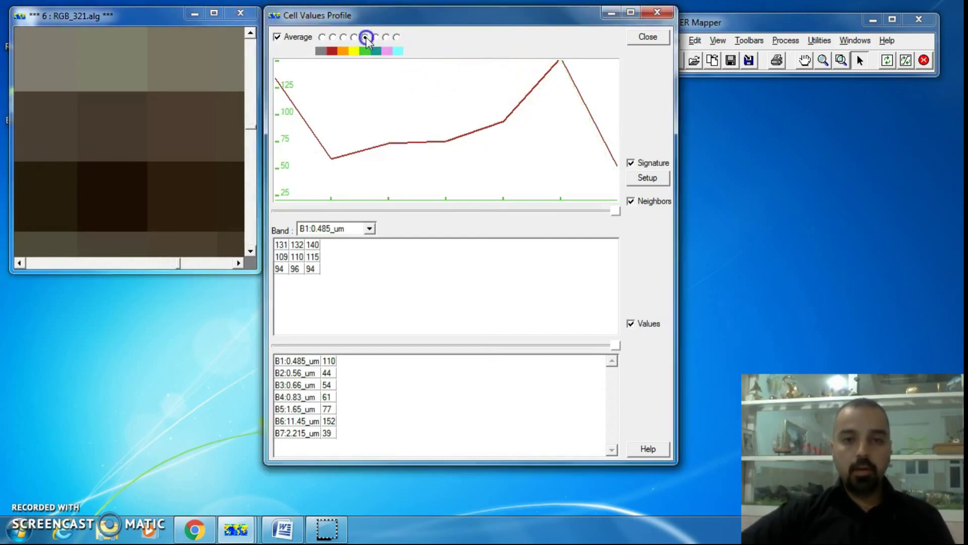
left_click(334, 37)
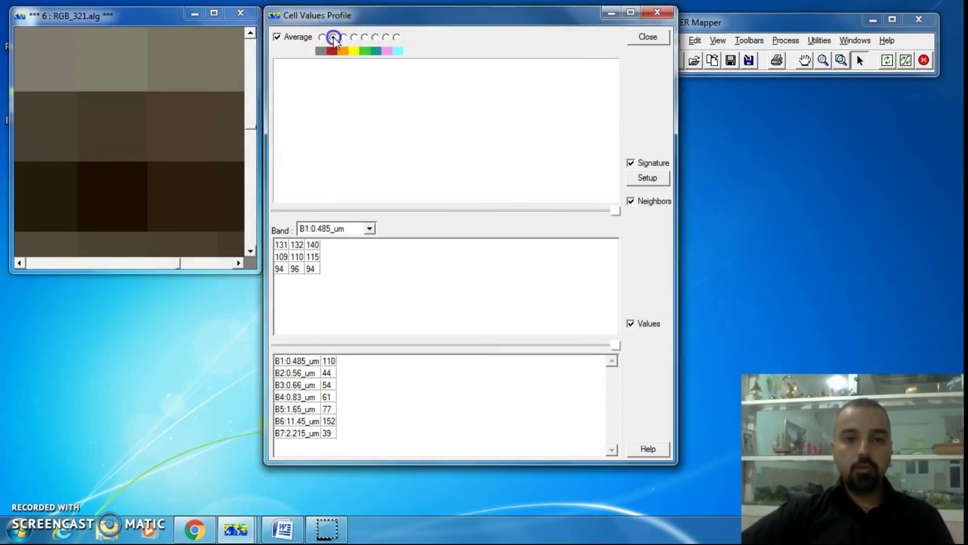